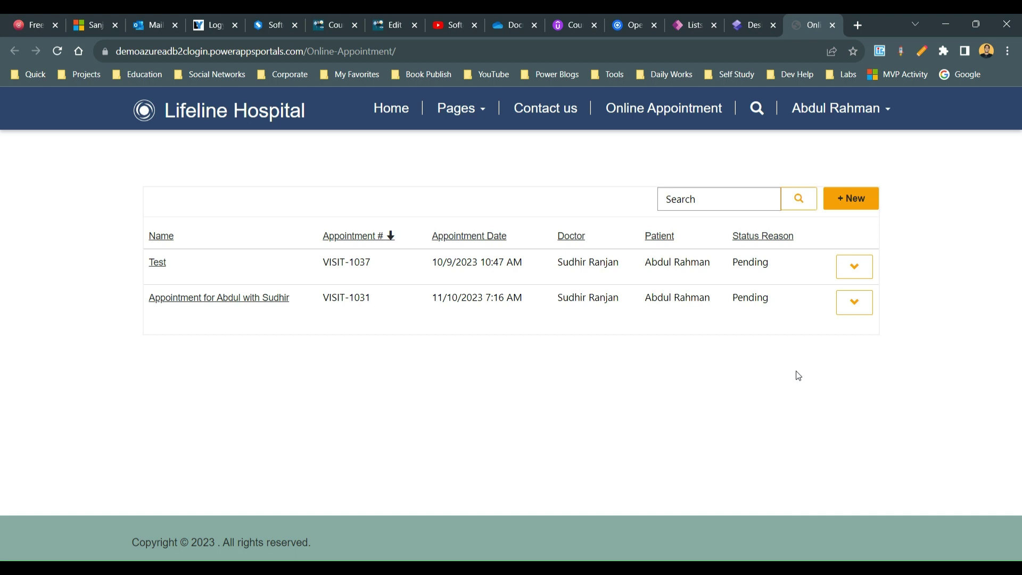
# - Open and close the first appointment's row menu to show its Edit, Delete and View actions
pyautogui.click(854, 273)
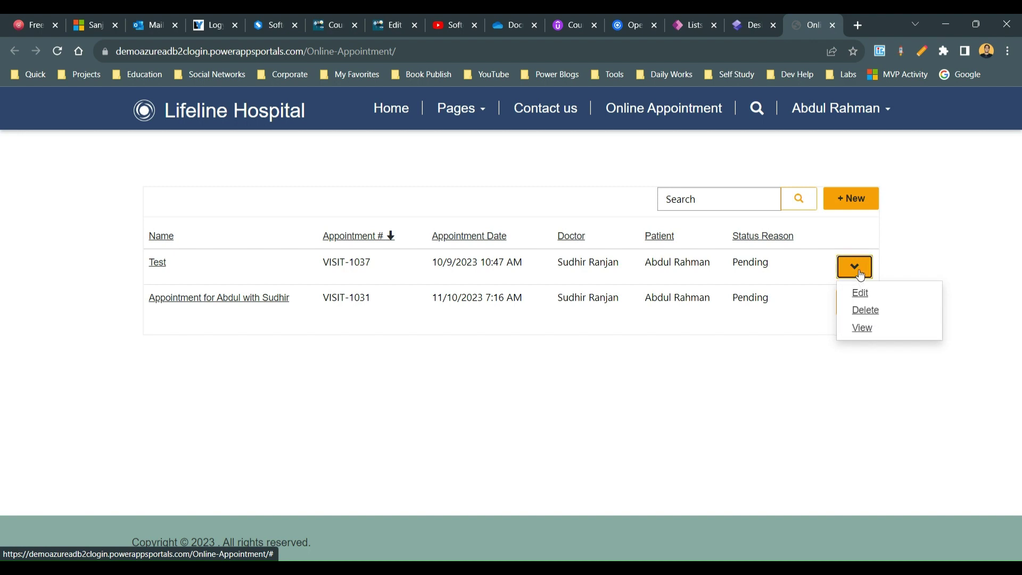
pyautogui.click(814, 269)
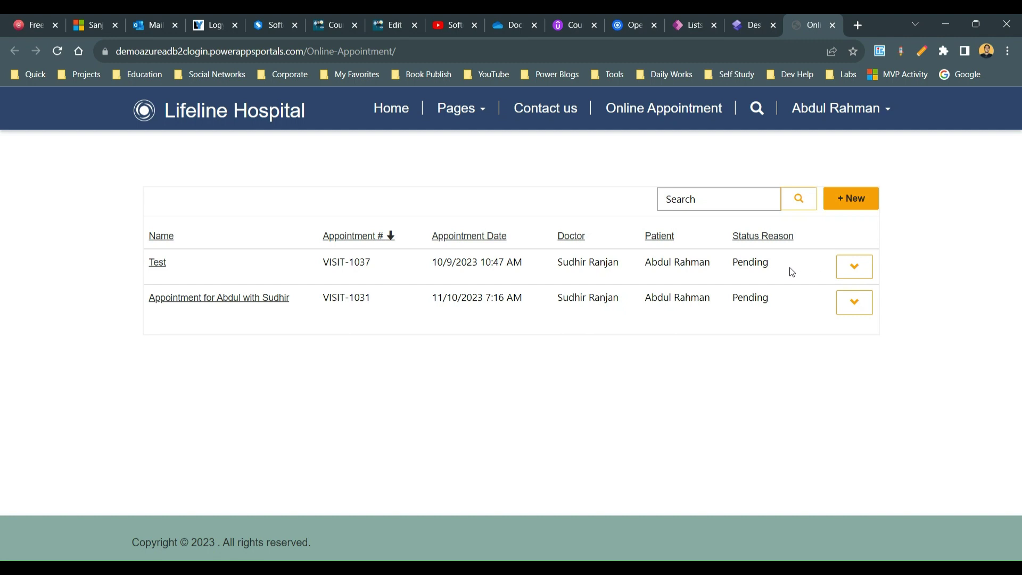
pyautogui.click(854, 269)
pyautogui.click(855, 271)
pyautogui.click(855, 271)
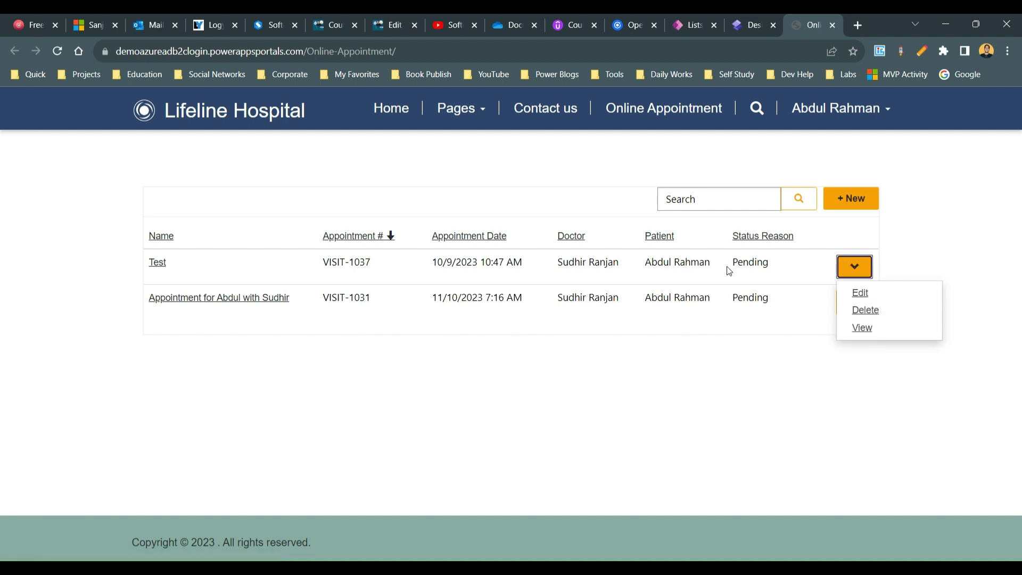
pyautogui.click(810, 274)
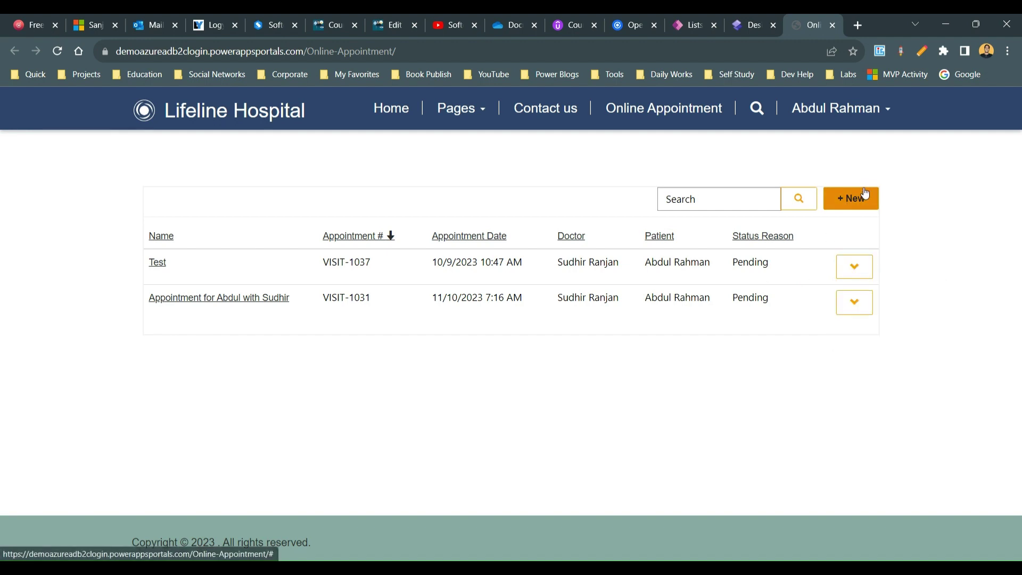
# - Open the Doctor Appointment list from Active Lists, browse its Options grid configuration, then reload it
pyautogui.click(685, 28)
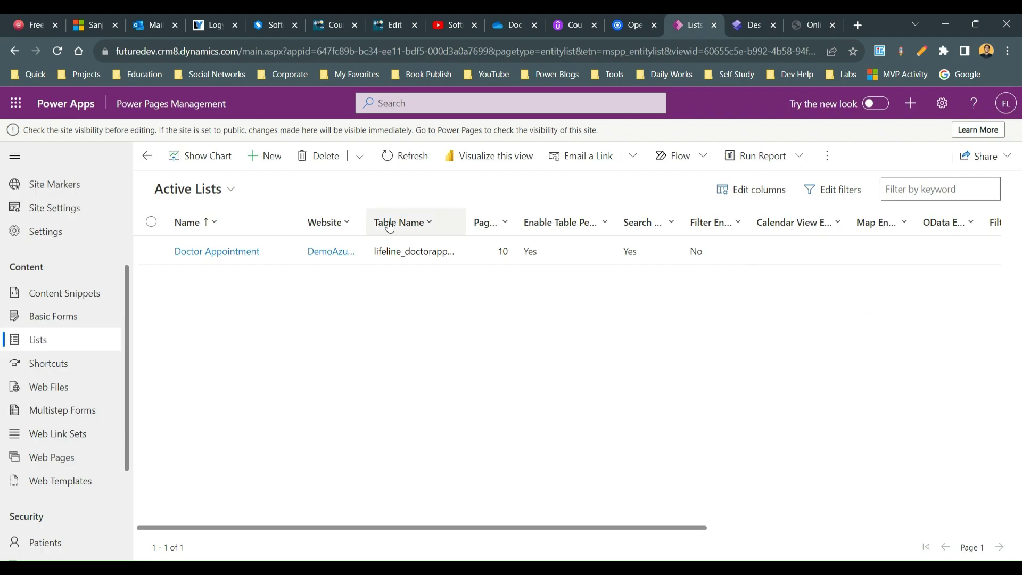
pyautogui.click(231, 251)
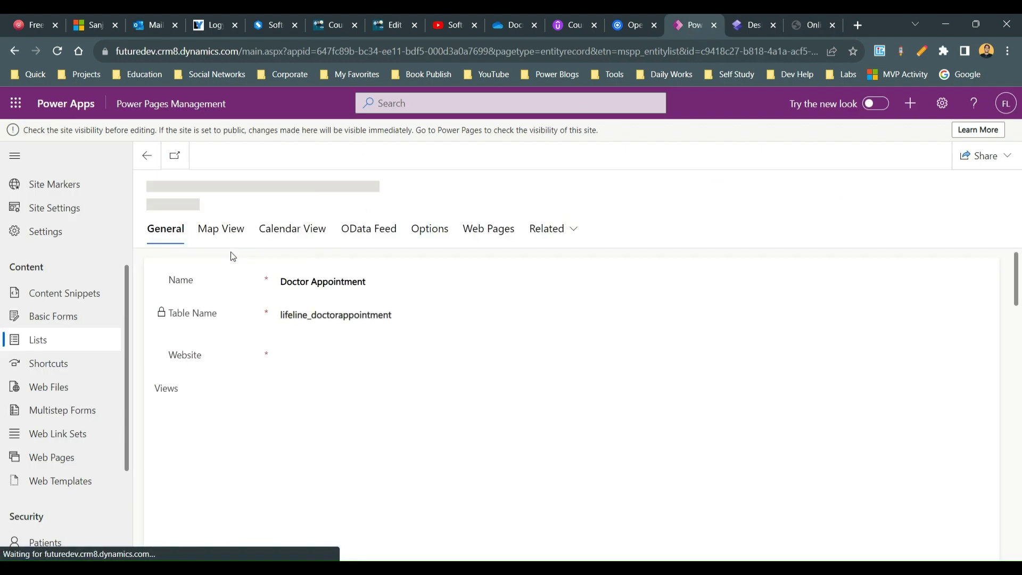
pyautogui.click(430, 230)
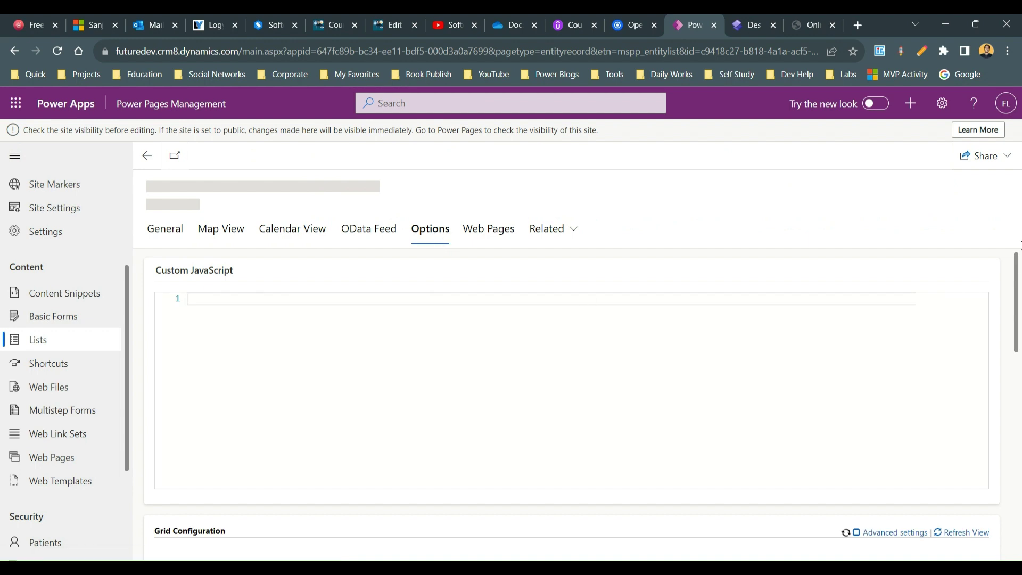
pyautogui.scroll(-1, 1018, 266)
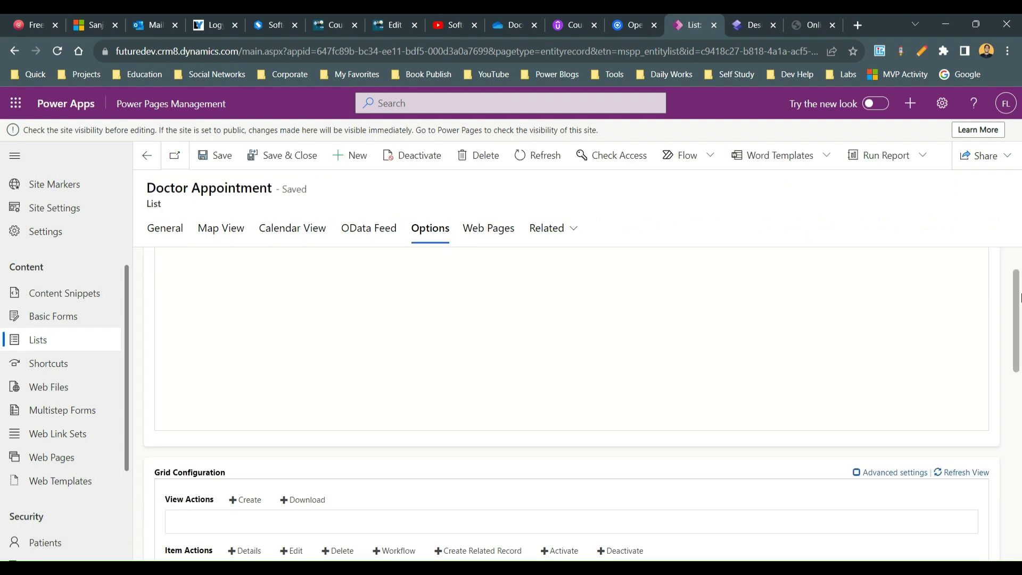
pyautogui.moveTo(1019, 297); pyautogui.dragTo(1020, 487)
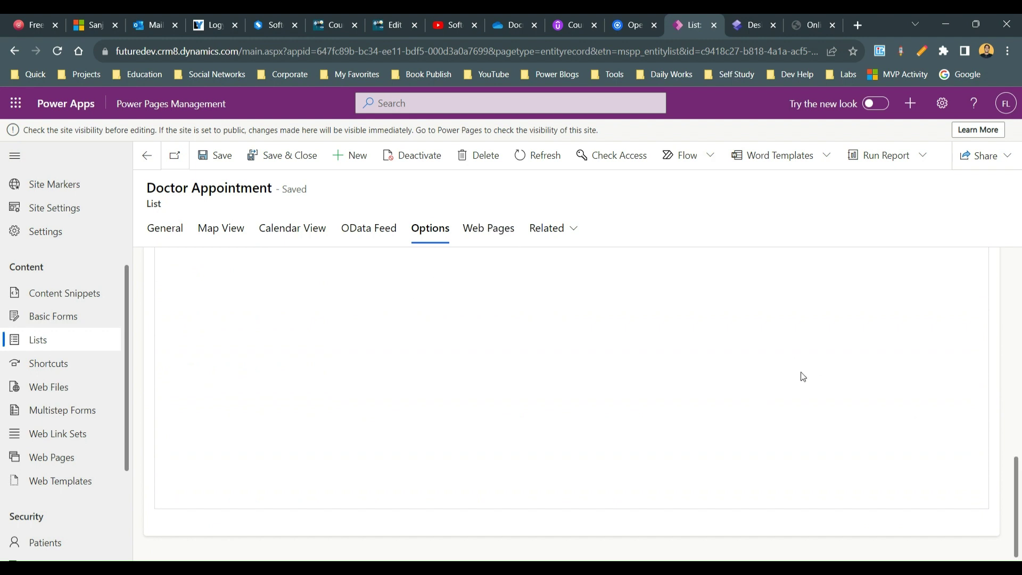
pyautogui.moveTo(1016, 479); pyautogui.dragTo(1020, 335)
pyautogui.click(58, 53)
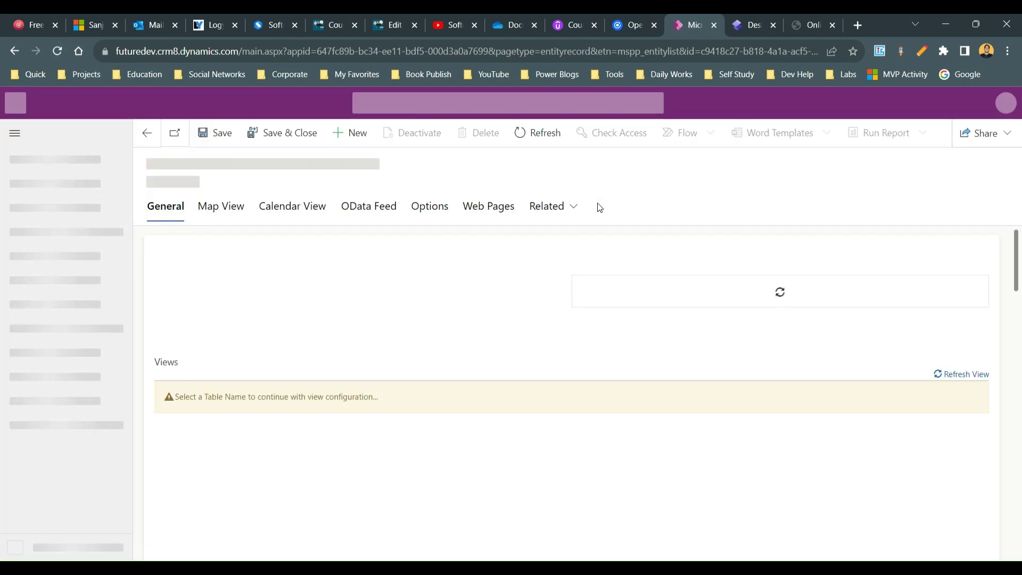
# - On the Options tab, collapse the Create, Edit, Delete and Details action sections in Grid Configuration
pyautogui.click(433, 207)
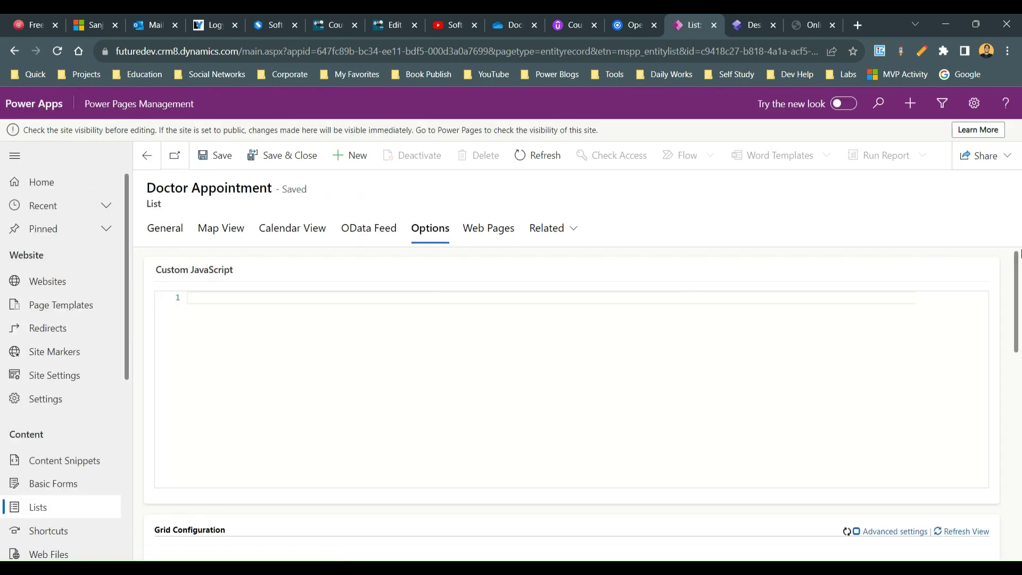
pyautogui.moveTo(1017, 267); pyautogui.dragTo(1020, 318)
pyautogui.scroll(-3, 591, 393)
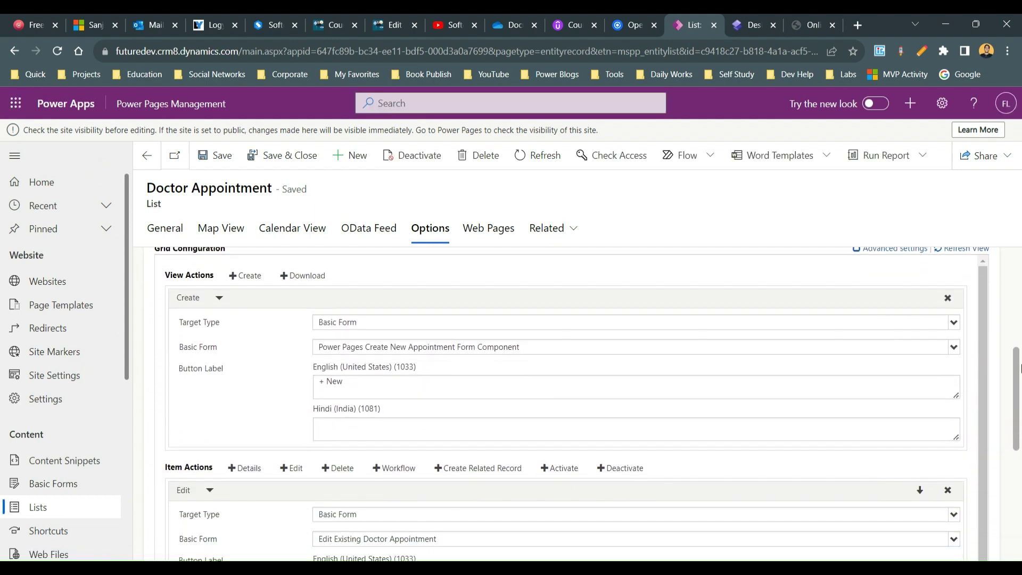
pyautogui.click(219, 298)
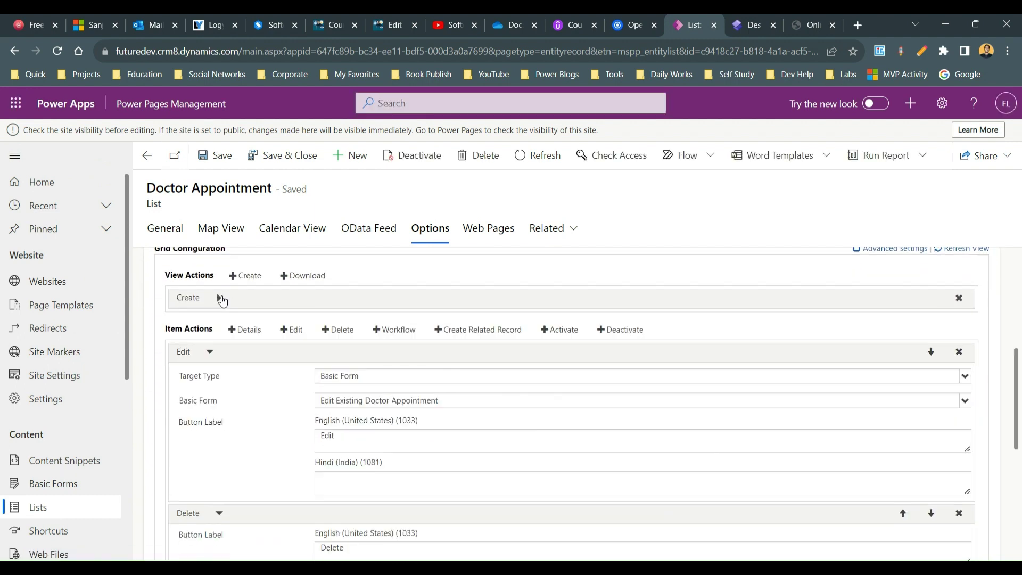
pyautogui.click(212, 353)
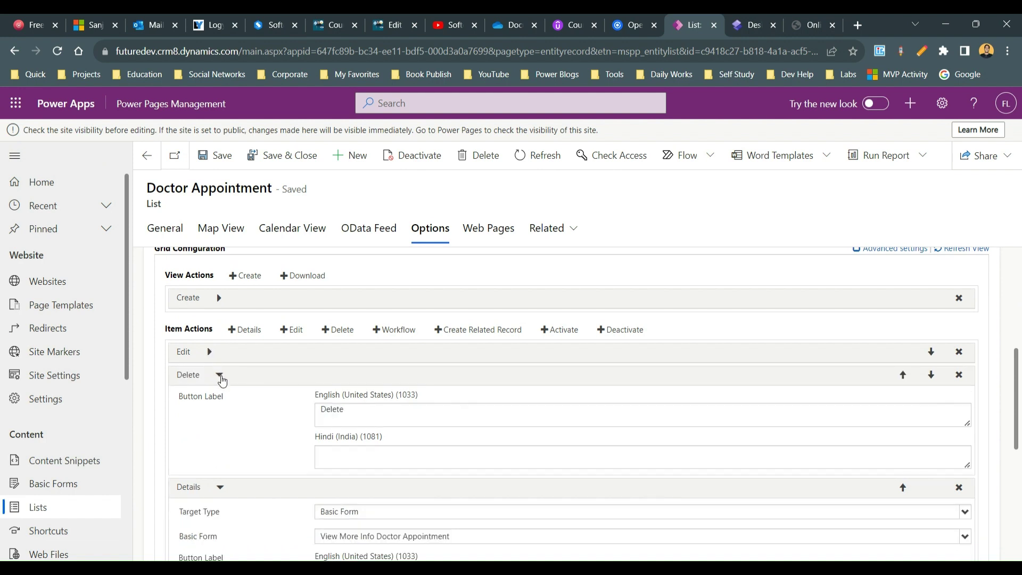
pyautogui.click(221, 378)
pyautogui.click(220, 399)
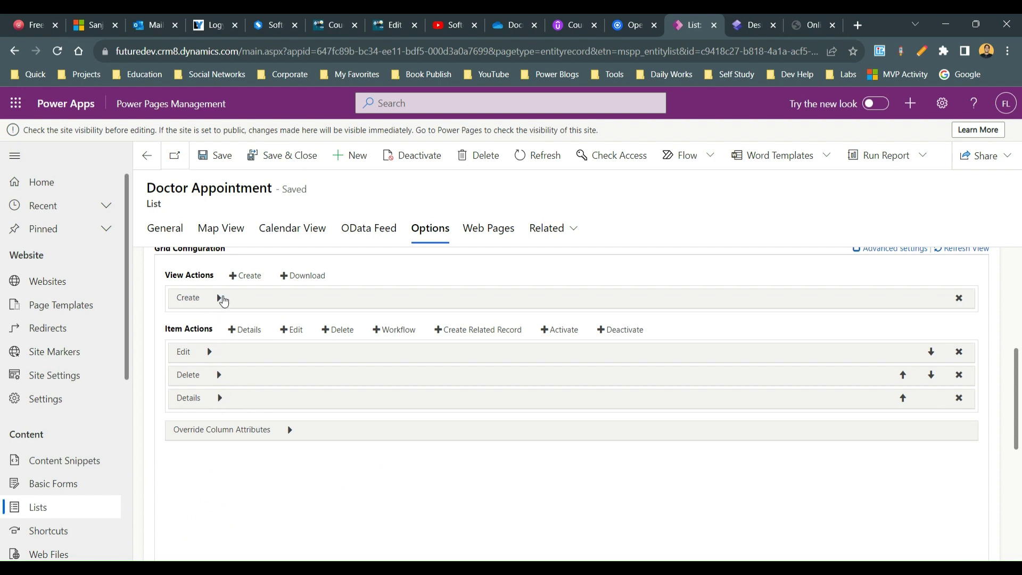
# - Look at the Online Appointment page in the studio, then return to the Doctor Appointment list options
pyautogui.click(798, 24)
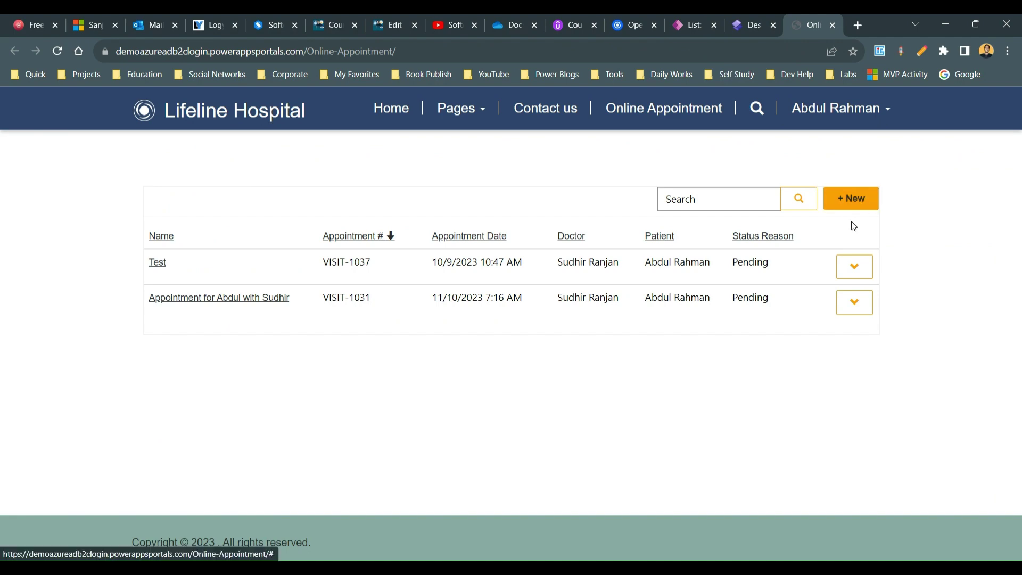
pyautogui.click(748, 27)
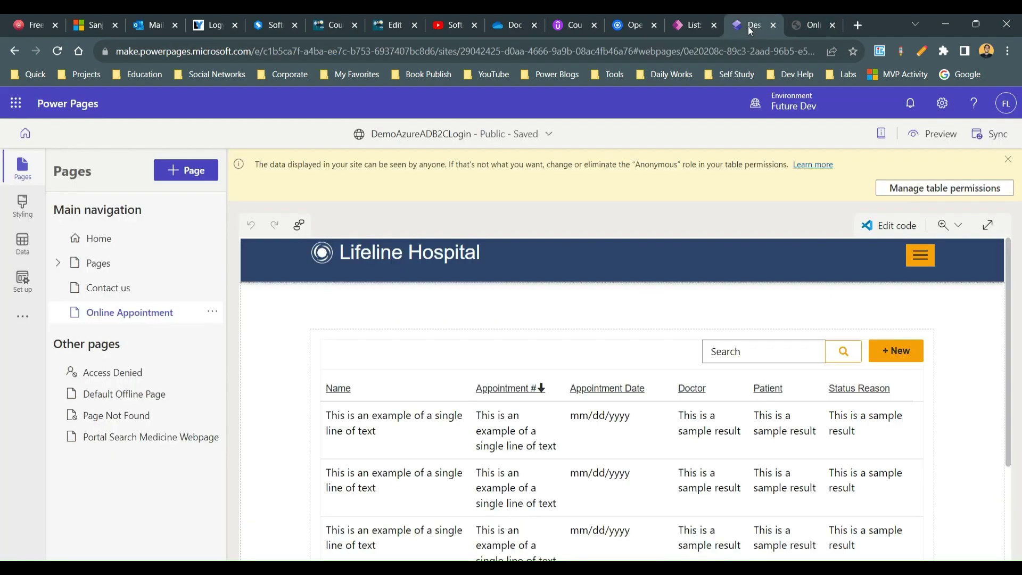
pyautogui.click(691, 24)
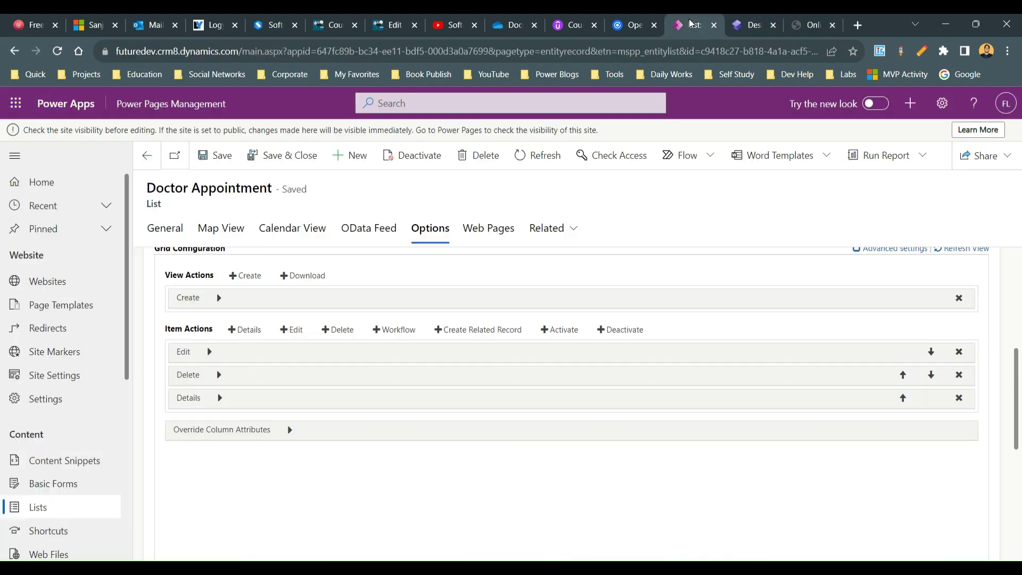
# - Replace the Edit action's English button label with <span class="fa fa-pencil" aria-hidden="true"/>
pyautogui.click(211, 354)
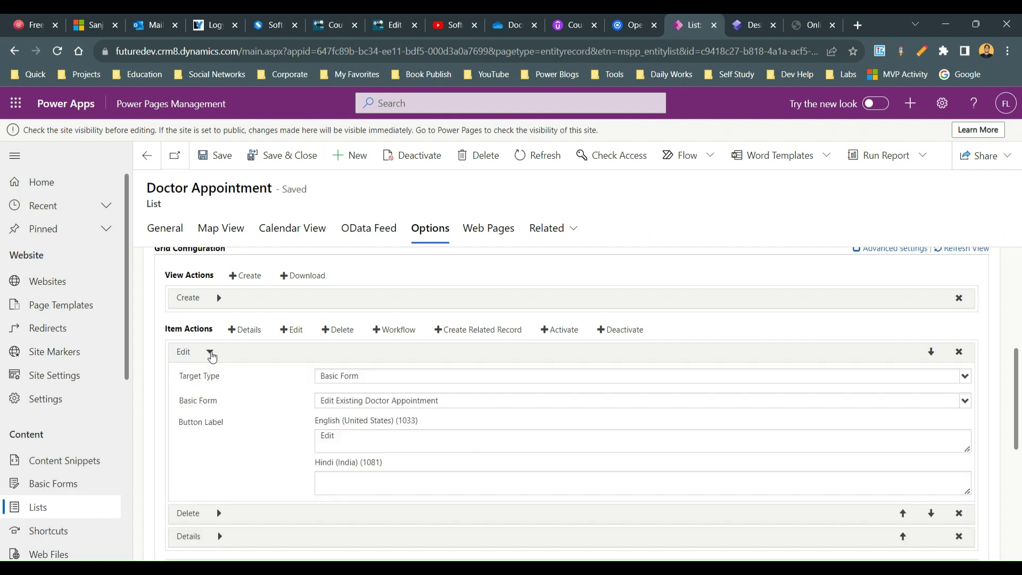
pyautogui.click(354, 441)
pyautogui.moveTo(353, 441); pyautogui.dragTo(312, 441)
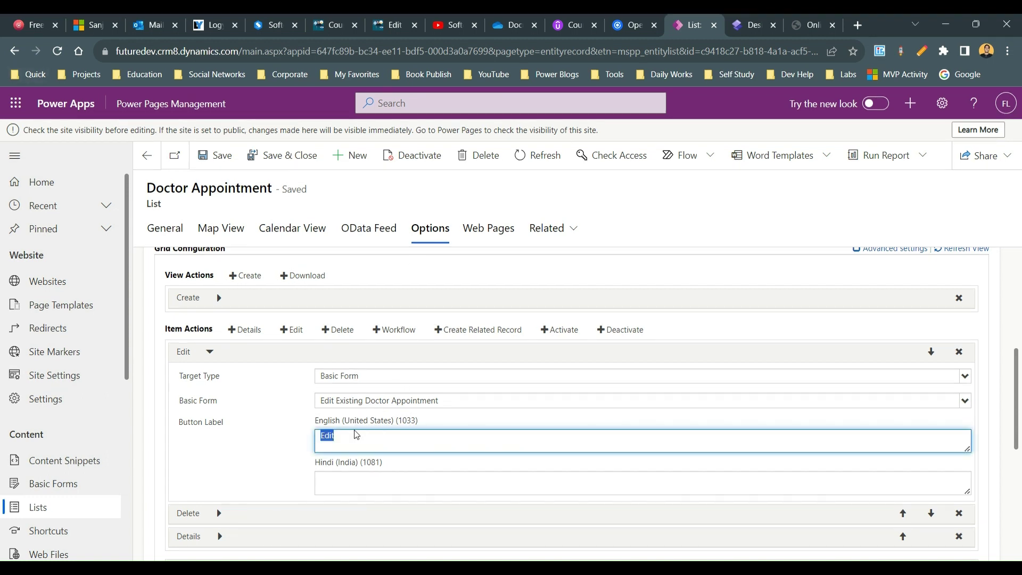
pyautogui.write('<span class="fa fa-pencil" aria-hidden="true"/>')
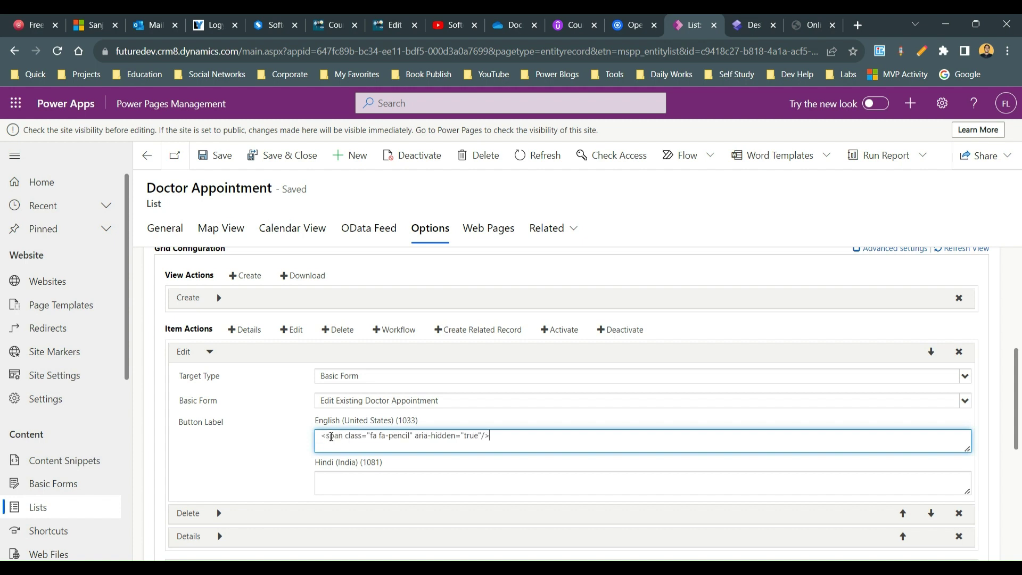
pyautogui.doubleClick(331, 436)
pyautogui.moveTo(414, 437); pyautogui.dragTo(370, 437)
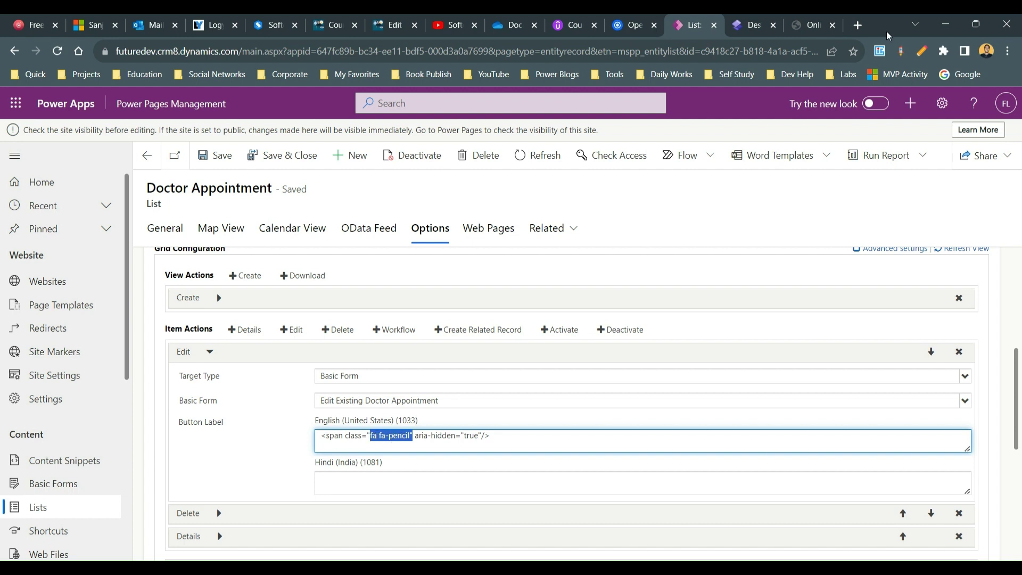
# - Open fontawesome.com/search from browsing history in a new Chrome tab
pyautogui.click(858, 26)
pyautogui.write('font')
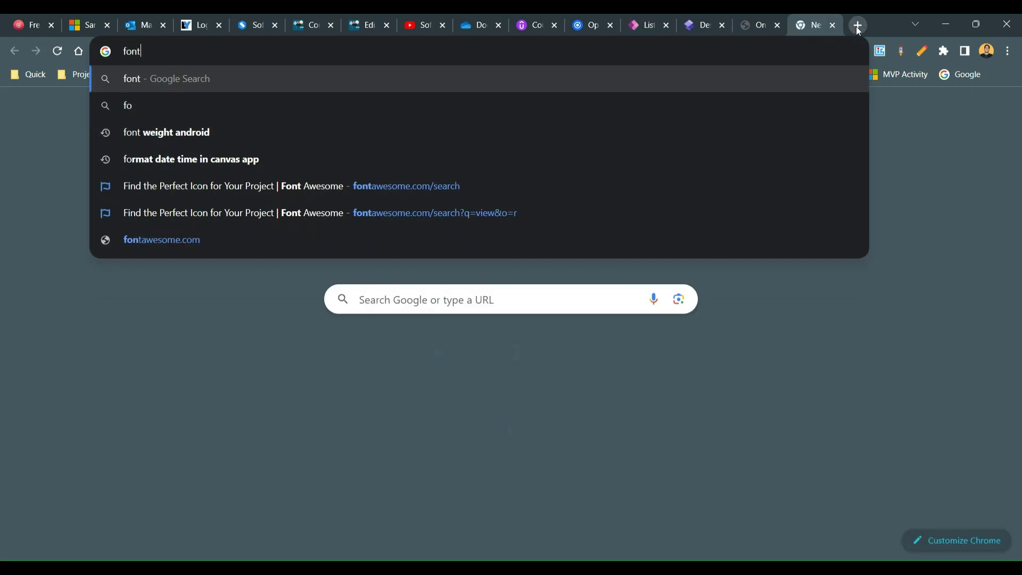
pyautogui.write(' awes')
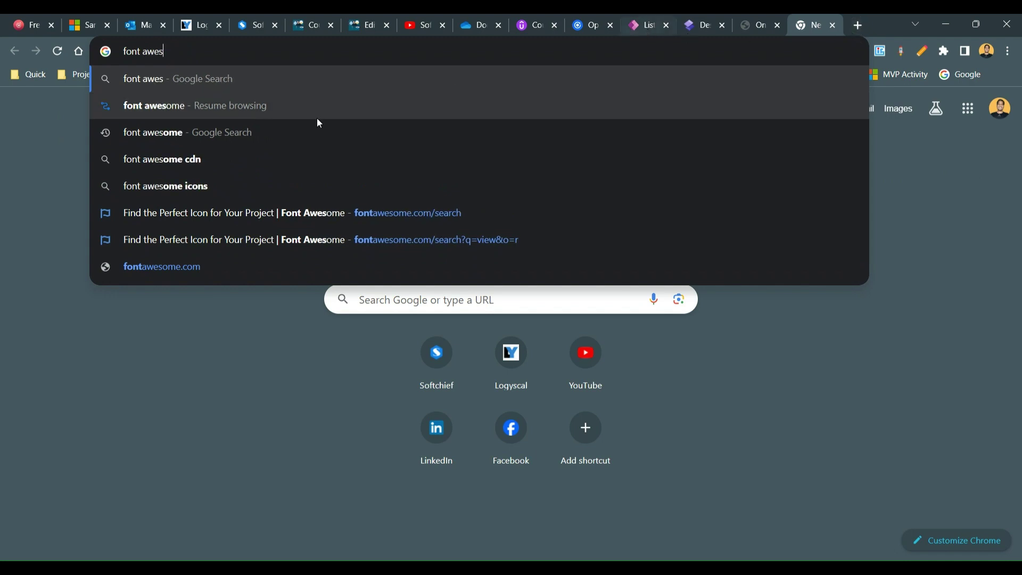
pyautogui.click(225, 101)
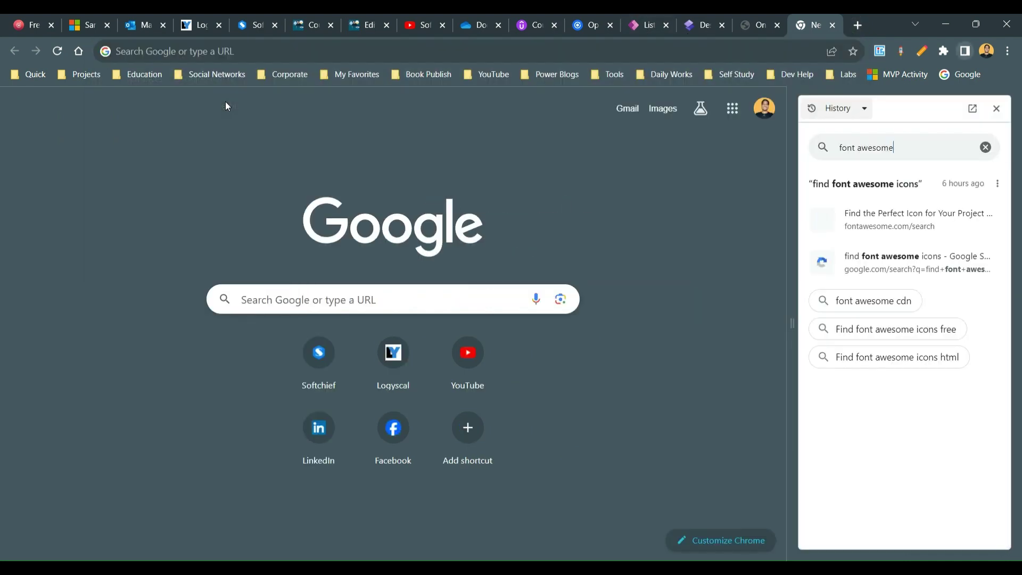
pyautogui.click(876, 213)
pyautogui.click(996, 109)
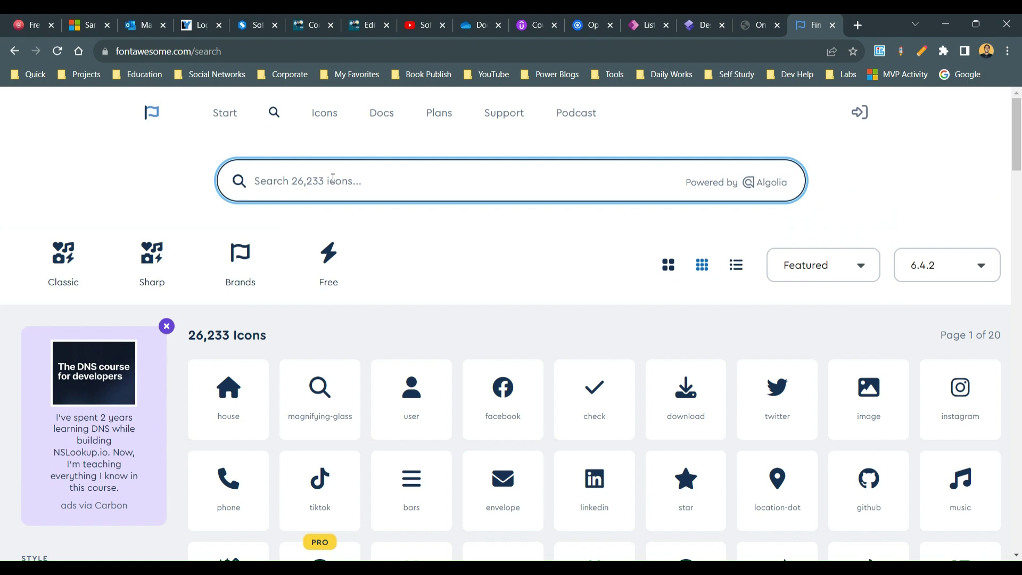
# - Search Font Awesome for 'edi' and copy the solid pen-to-square icon's HTML code
pyautogui.write('edit')
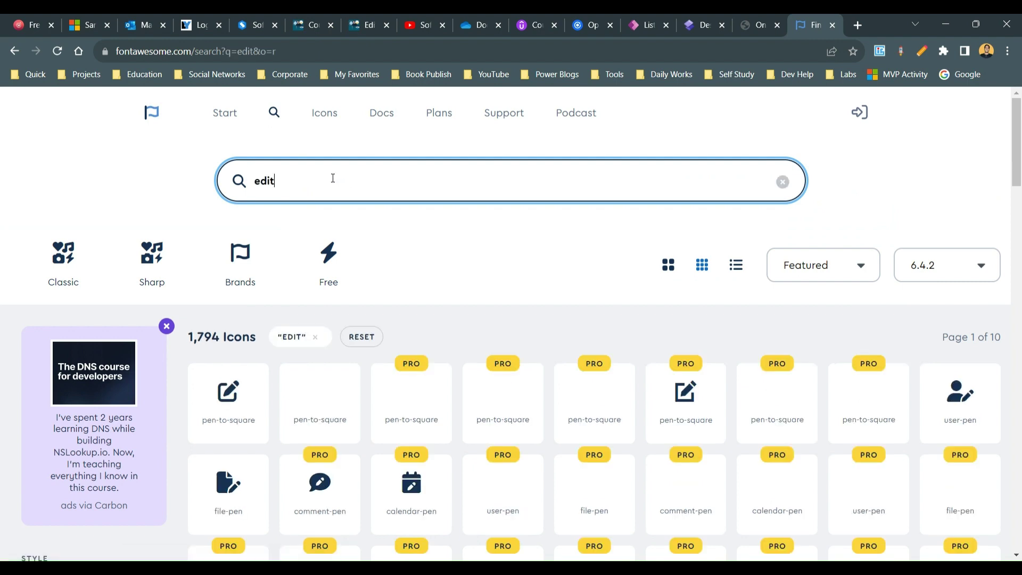
pyautogui.scroll(-3, 1018, 197)
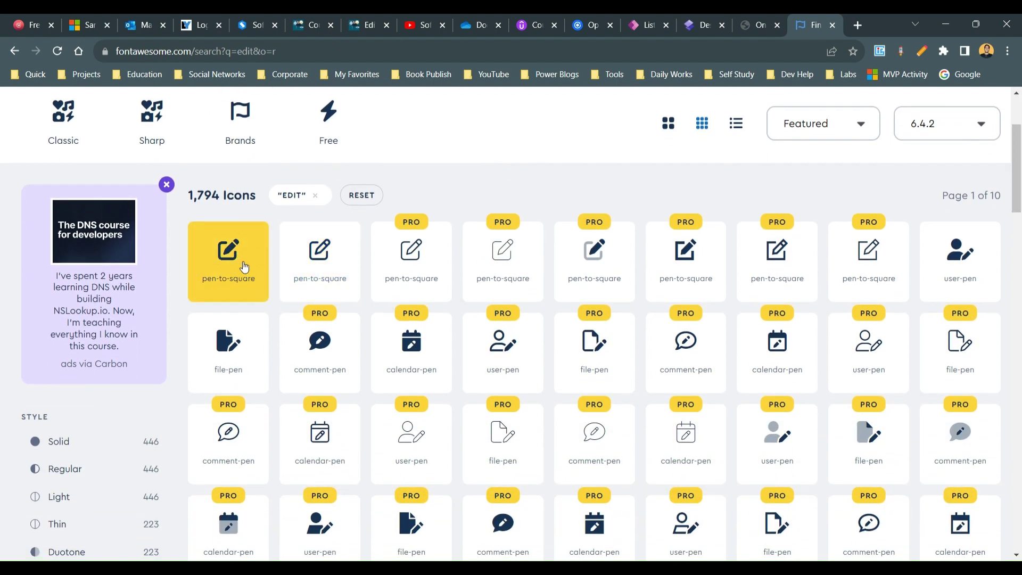
pyautogui.click(244, 267)
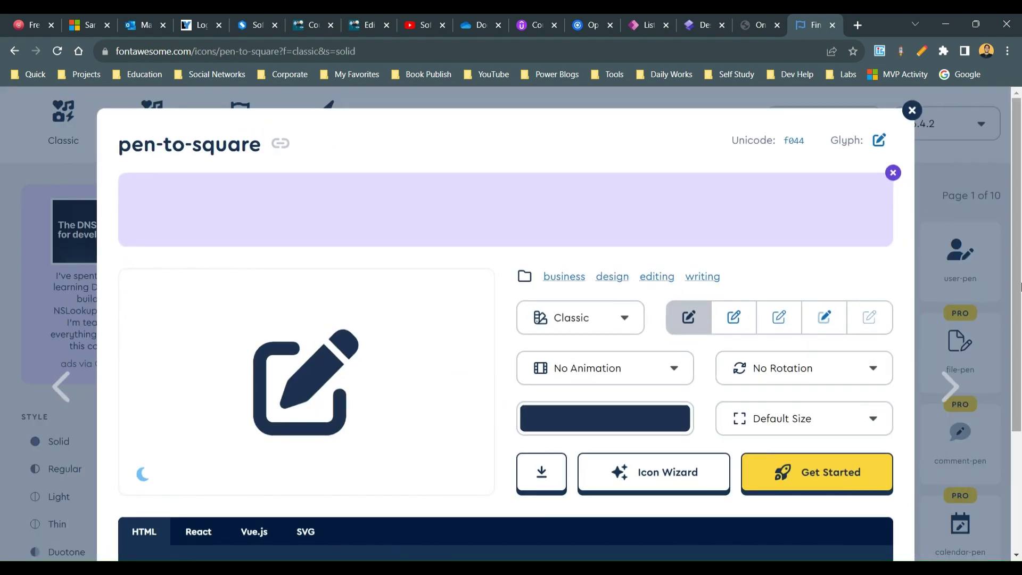
pyautogui.scroll(-3, 1018, 294)
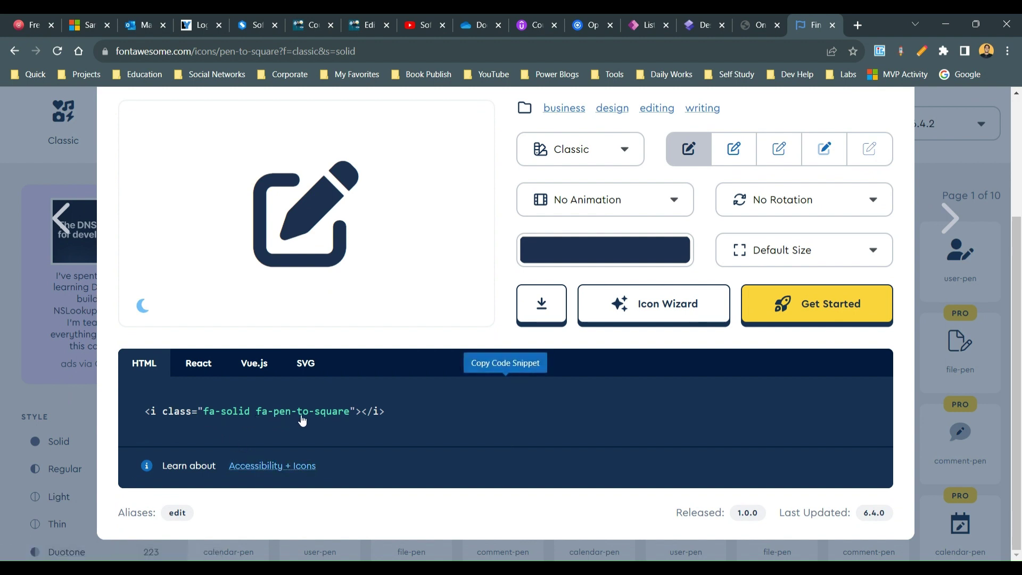
pyautogui.moveTo(351, 421); pyautogui.dragTo(207, 417)
pyautogui.click(646, 25)
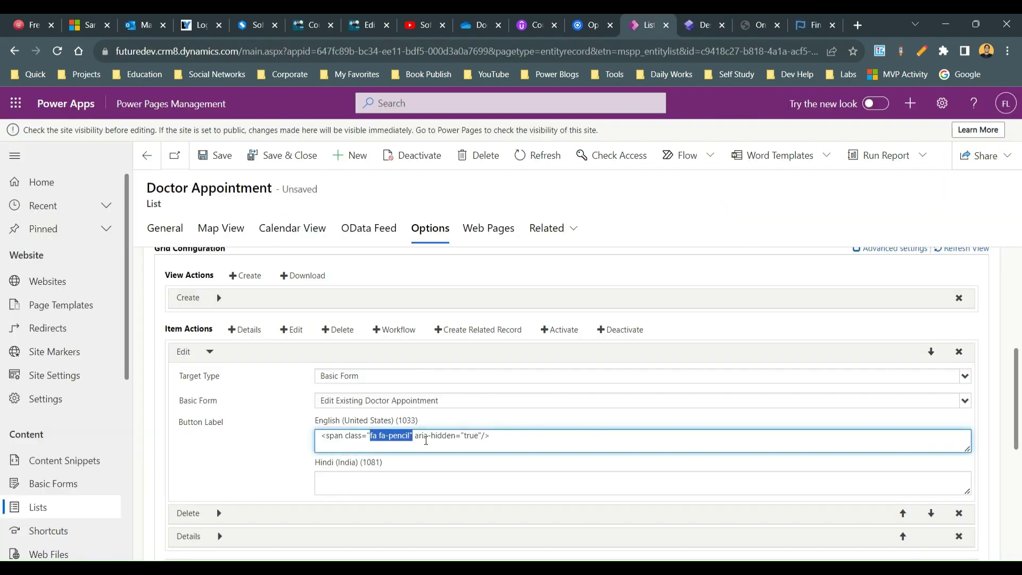
pyautogui.click(416, 435)
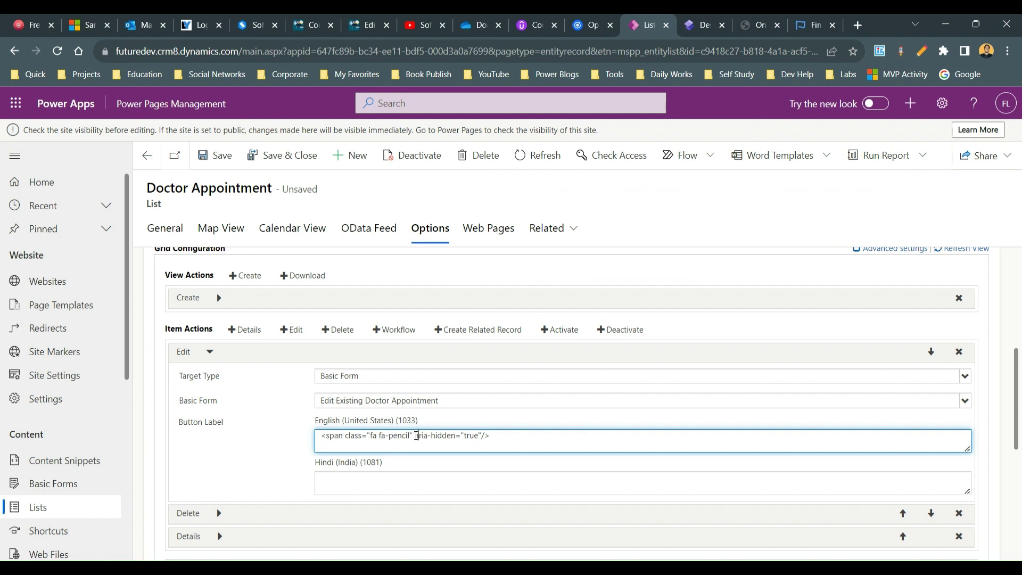
pyautogui.click(407, 436)
pyautogui.press('BackSpace')
pyautogui.press('BackSpace')
pyautogui.press('BackSpace')
pyautogui.press('BackSpace')
pyautogui.press('BackSpace')
pyautogui.press('BackSpace')
pyautogui.press('BackSpace')
pyautogui.press('BackSpace')
pyautogui.press('BackSpace')
pyautogui.press('BackSpace')
pyautogui.press('BackSpace')
pyautogui.press('BackSpace')
pyautogui.write('<i class="fa-solid fa-pen-to-square"></i>')
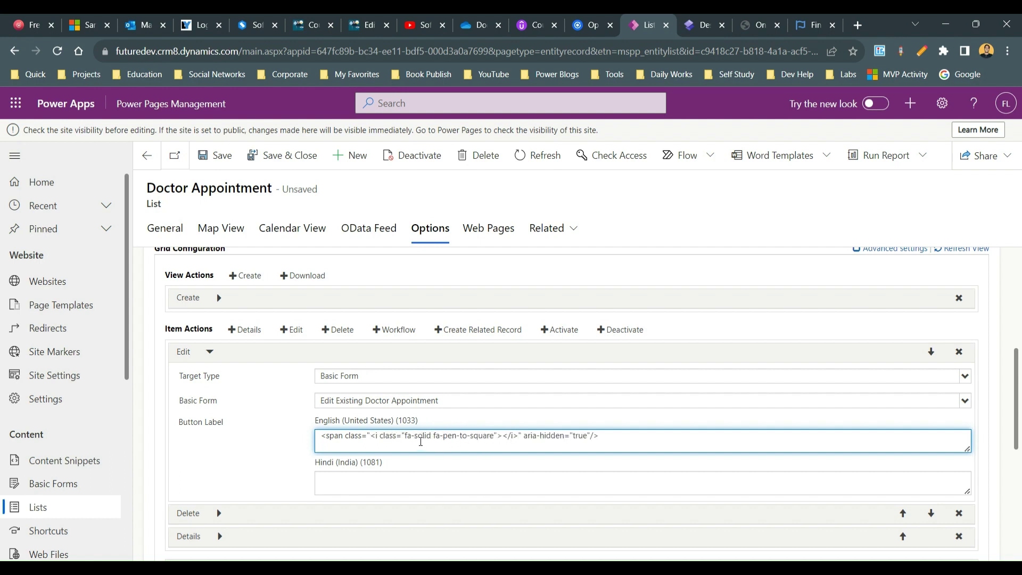
pyautogui.moveTo(405, 436); pyautogui.dragTo(371, 434)
pyautogui.press('BackSpace')
pyautogui.press('BackSpace')
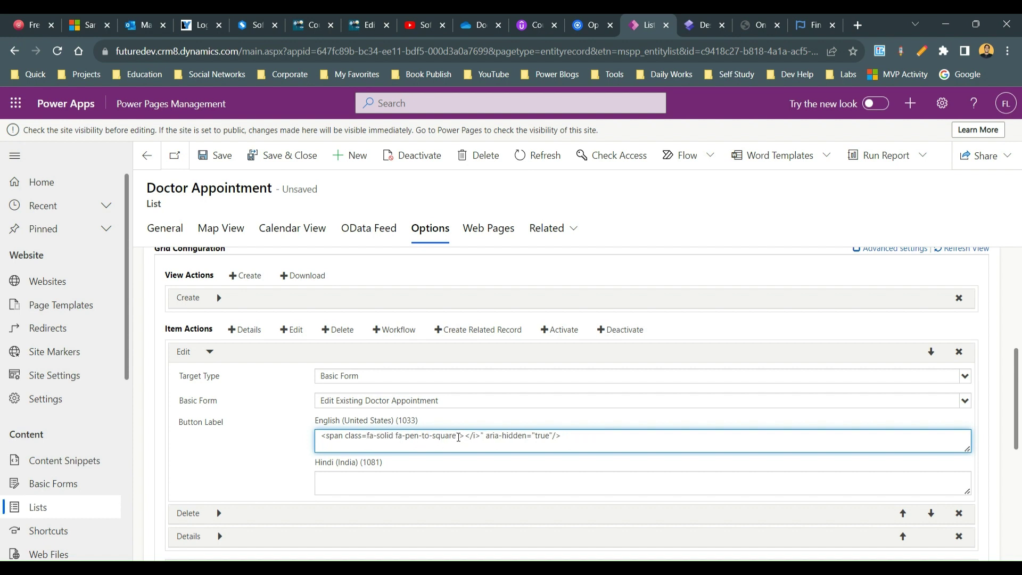
pyautogui.write('"')
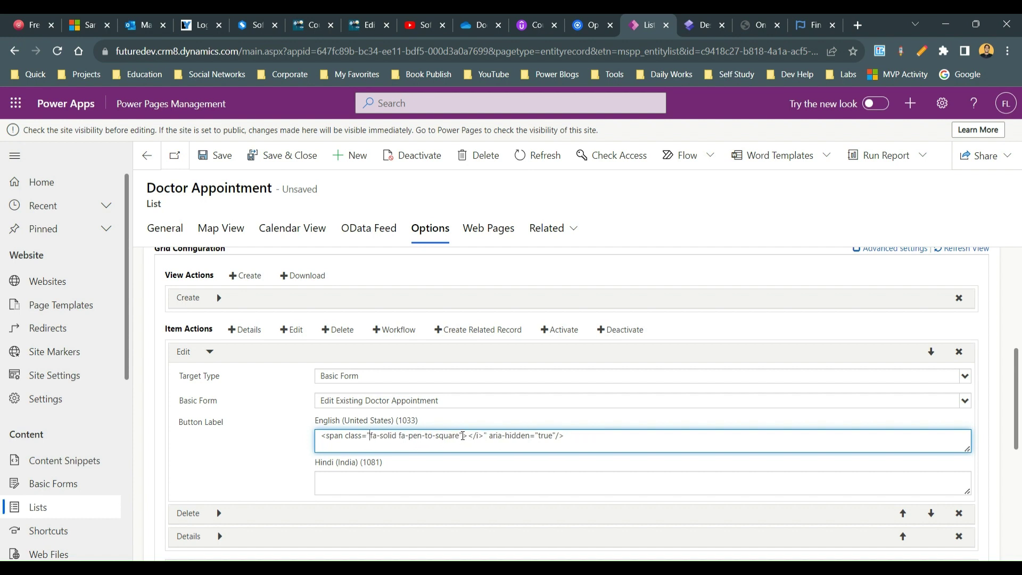
pyautogui.press('BackSpace')
pyautogui.write('"')
pyautogui.moveTo(467, 436)
pyautogui.mouseDown()
pyautogui.moveTo(543, 436)
pyautogui.moveTo(484, 442)
pyautogui.mouseUp()
pyautogui.press('BackSpace')
pyautogui.press('BackSpace')
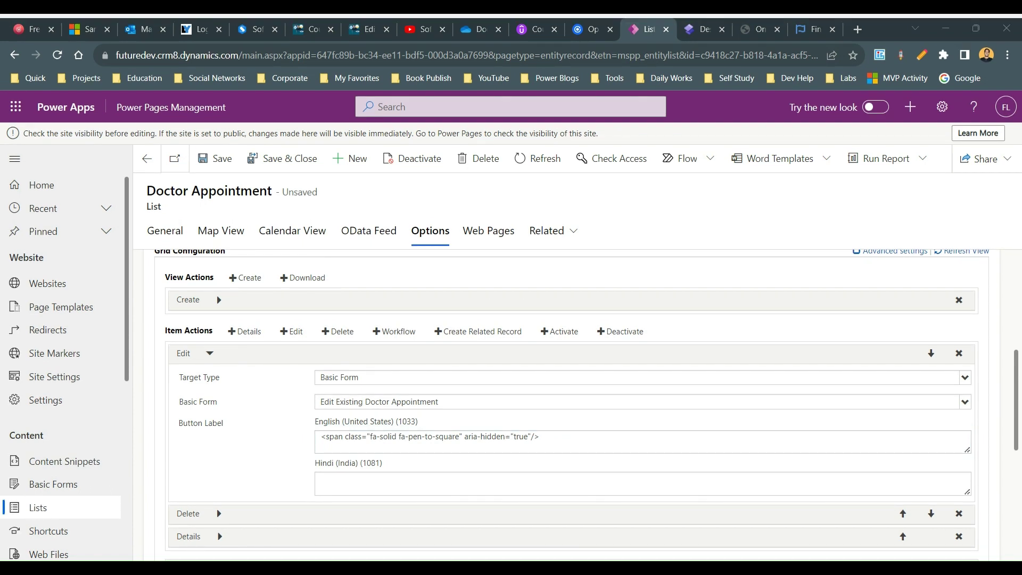
pyautogui.moveTo(545, 434); pyautogui.dragTo(321, 432)
pyautogui.write('<span class="fa fa-pencil" aria-hidden="true"/>')
pyautogui.doubleClick(334, 435)
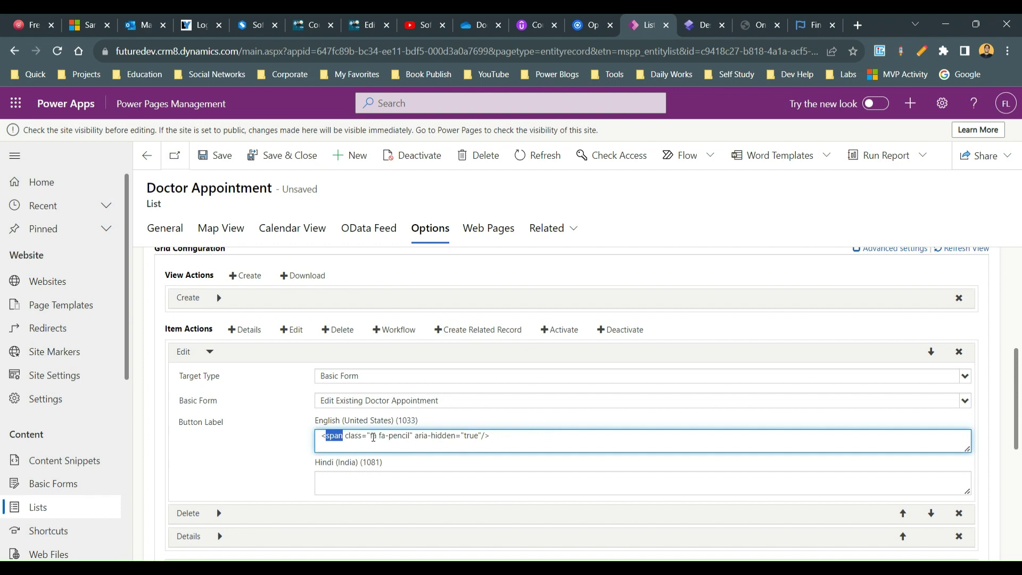
pyautogui.moveTo(379, 436); pyautogui.dragTo(412, 435)
pyautogui.click(411, 436)
pyautogui.doubleClick(399, 436)
pyautogui.click(497, 435)
# - Turn the pasted pencil span into a fa fa-trash span and paste it over the Delete action's English label
pyautogui.click(207, 353)
pyautogui.click(218, 374)
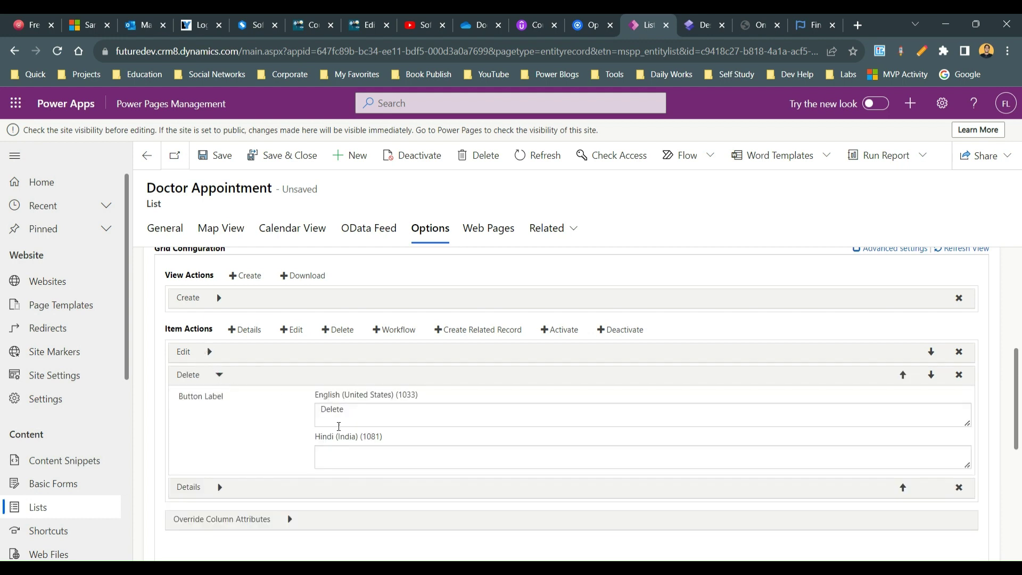
pyautogui.click(341, 449)
pyautogui.write('<span class="fa fa-pencil" aria-hidden="true"/>')
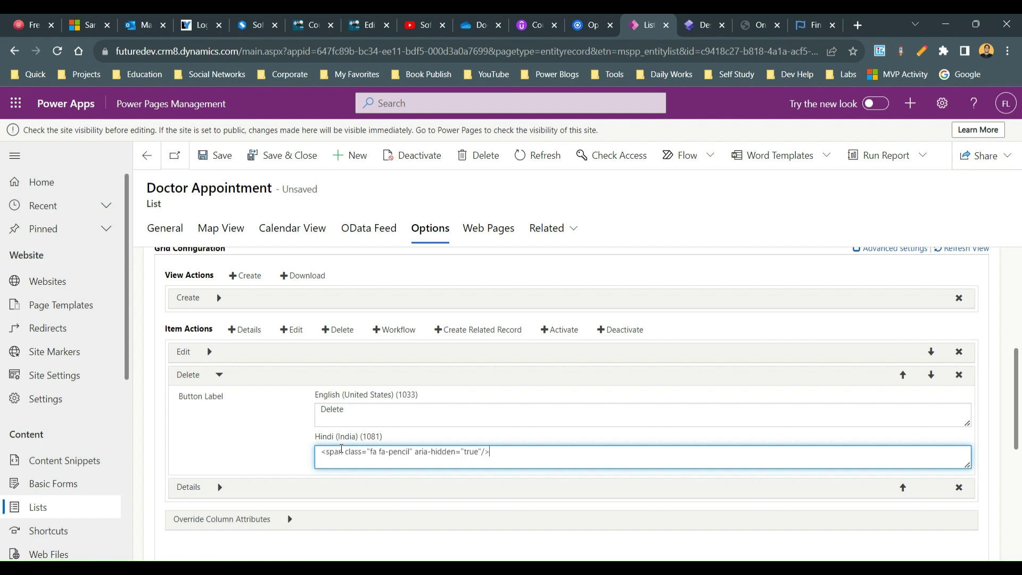
pyautogui.doubleClick(399, 452)
pyautogui.write('trash')
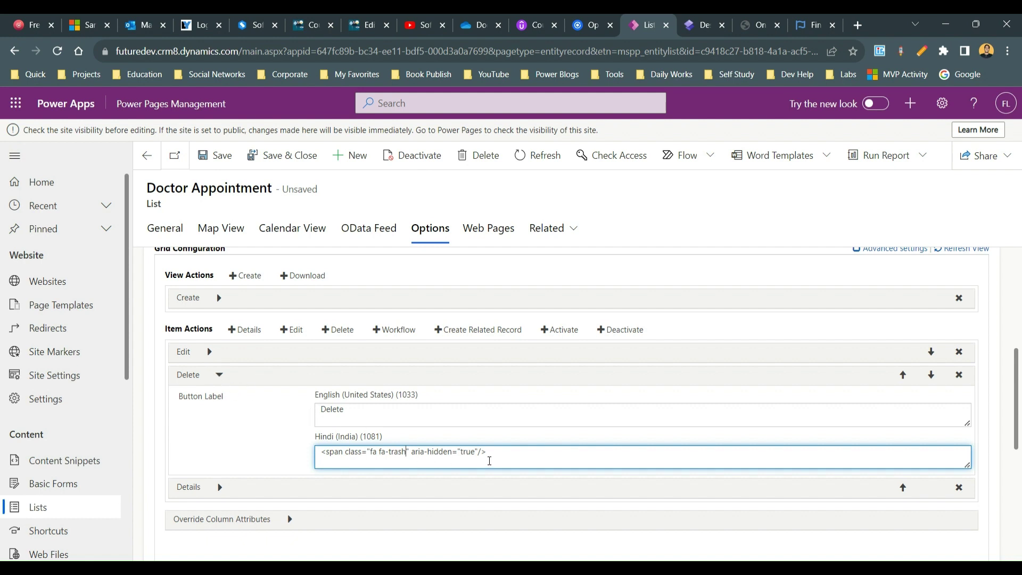
pyautogui.moveTo(487, 452); pyautogui.dragTo(321, 452)
pyautogui.hotkey('ctrl', 'x')
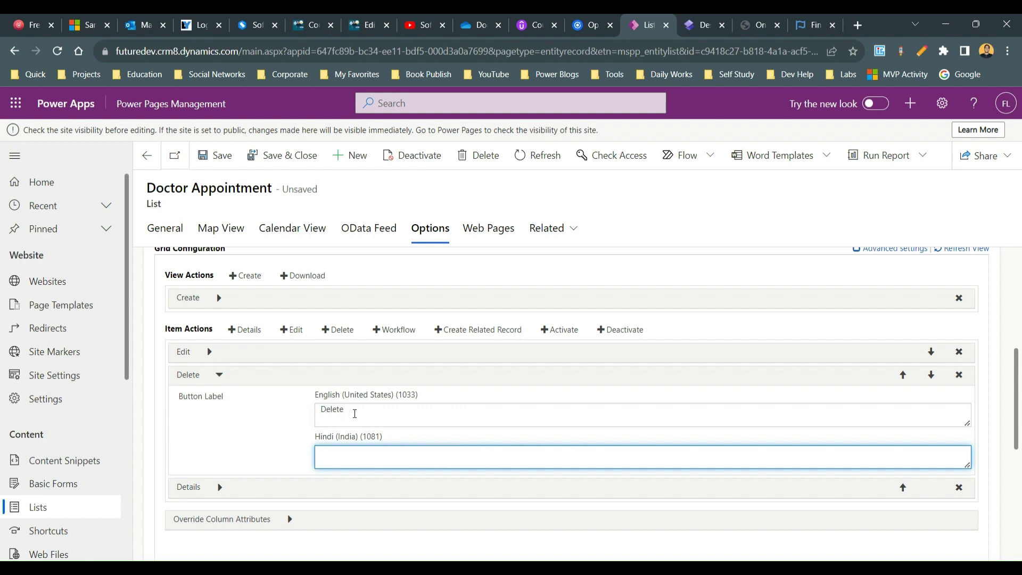
pyautogui.moveTo(352, 414); pyautogui.dragTo(308, 413)
pyautogui.hotkey('ctrl', 'v')
# - Replace the Details action's 'View' label with the icon span, changing trash to eye
pyautogui.click(218, 375)
pyautogui.click(220, 399)
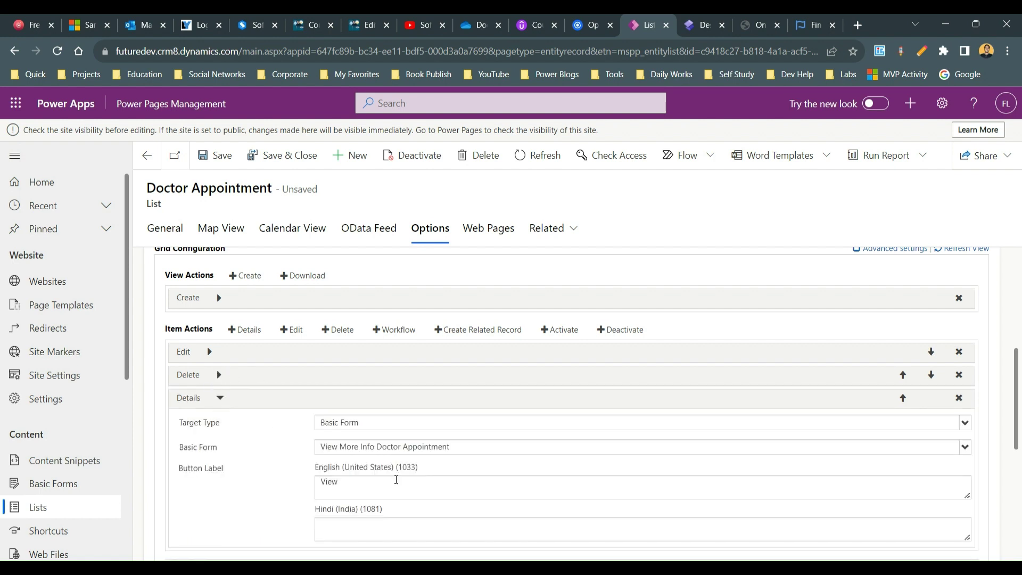
pyautogui.moveTo(351, 485); pyautogui.dragTo(293, 486)
pyautogui.hotkey('ctrl', 'v')
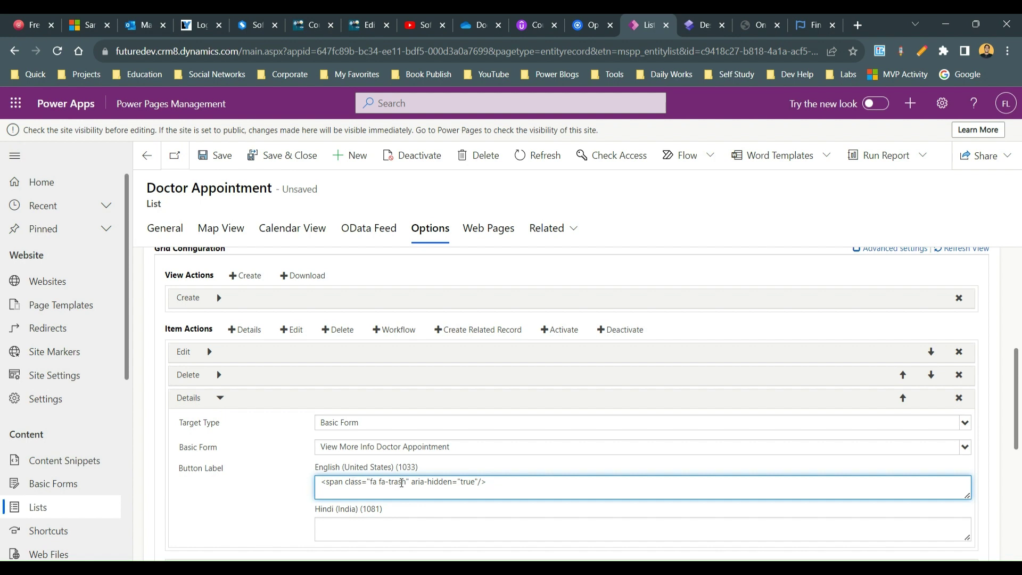
pyautogui.doubleClick(400, 482)
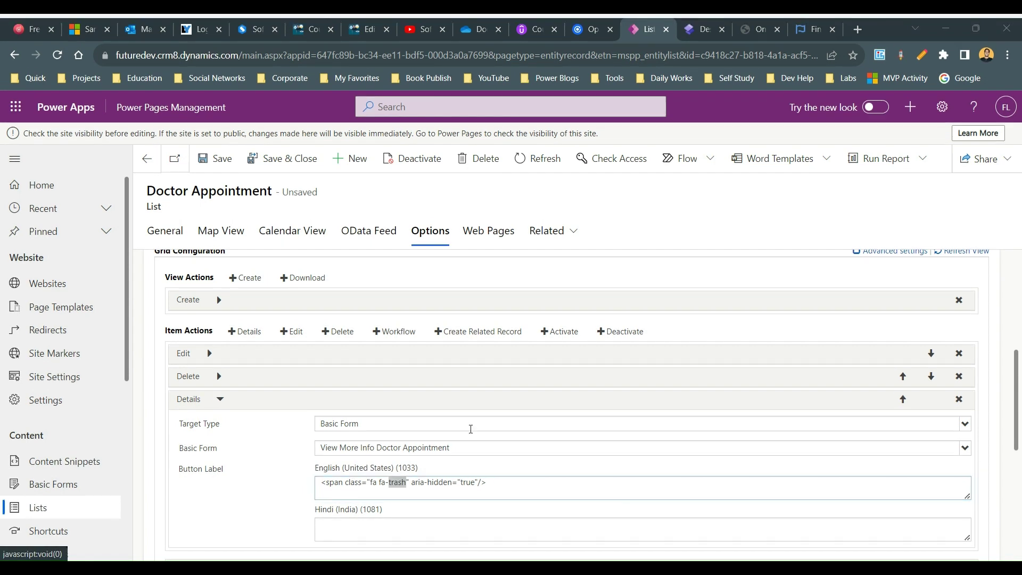
pyautogui.write('ey')
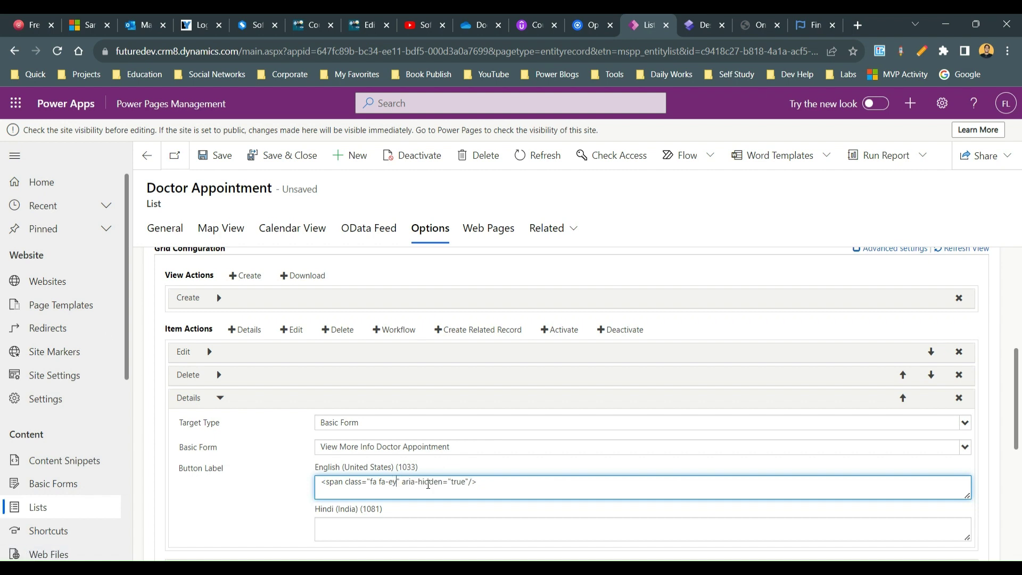
pyautogui.write('e')
# - Check the Details label, then save the Doctor Appointment list record
pyautogui.click(223, 397)
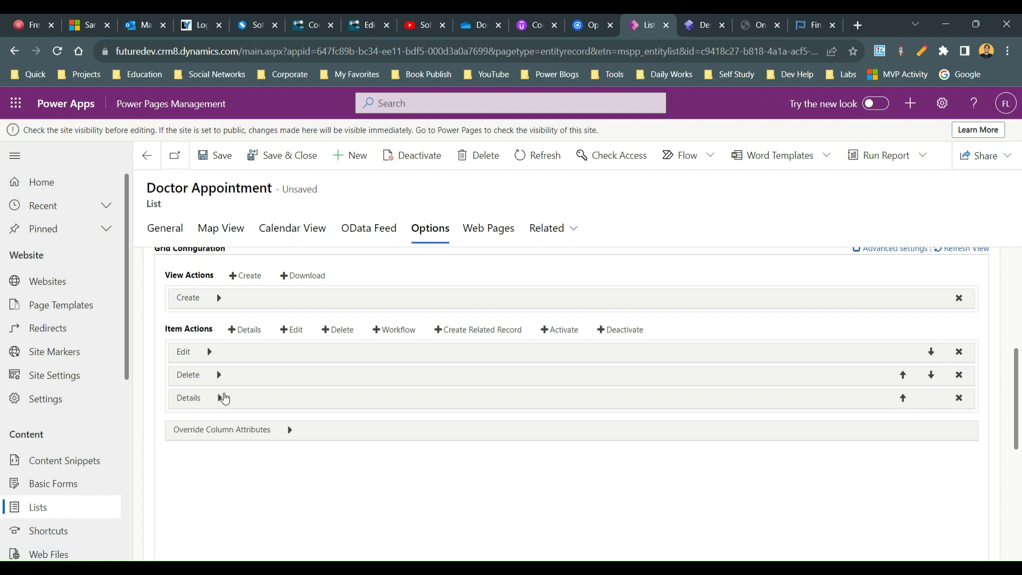
pyautogui.click(222, 398)
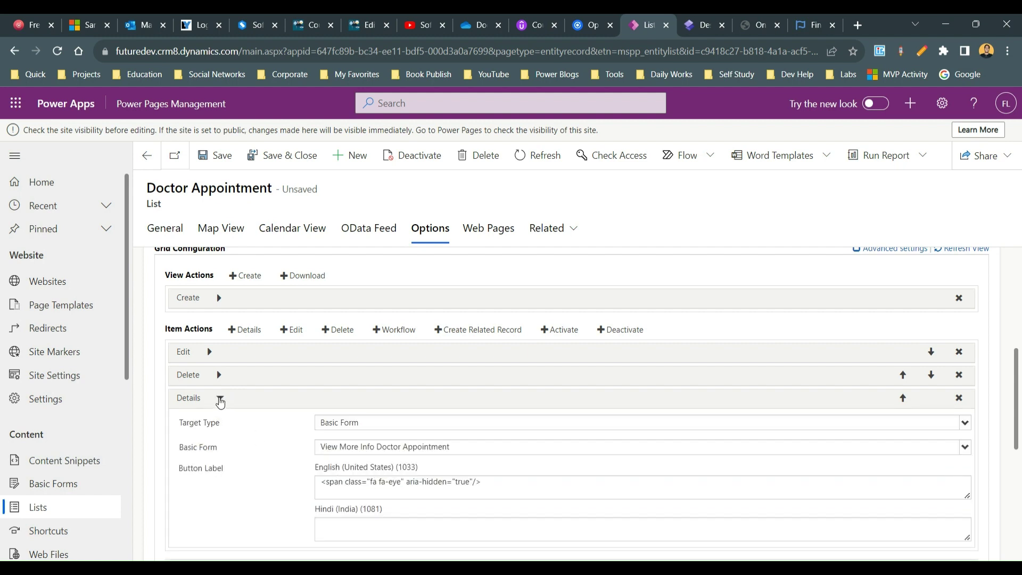
pyautogui.click(220, 398)
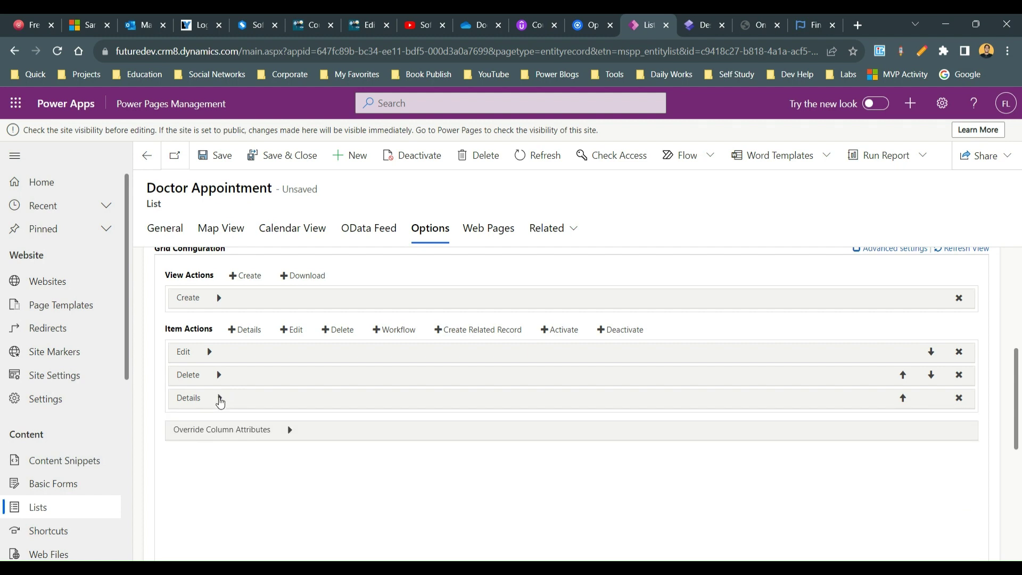
pyautogui.click(225, 165)
pyautogui.scroll(-4, 127, 332)
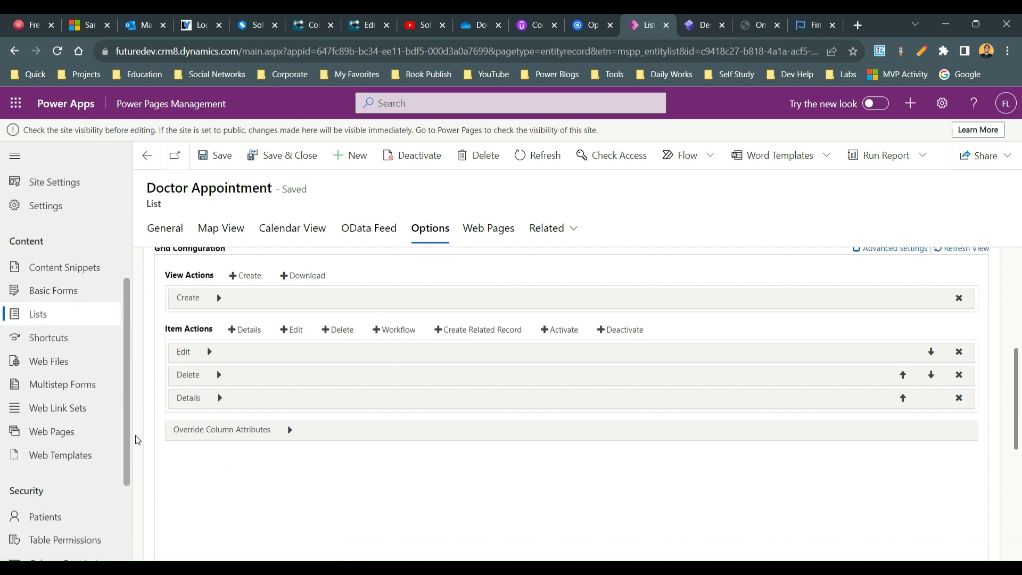
# - Open the Online Appointment web page record in the Content Page form and view its Advanced settings
pyautogui.click(66, 412)
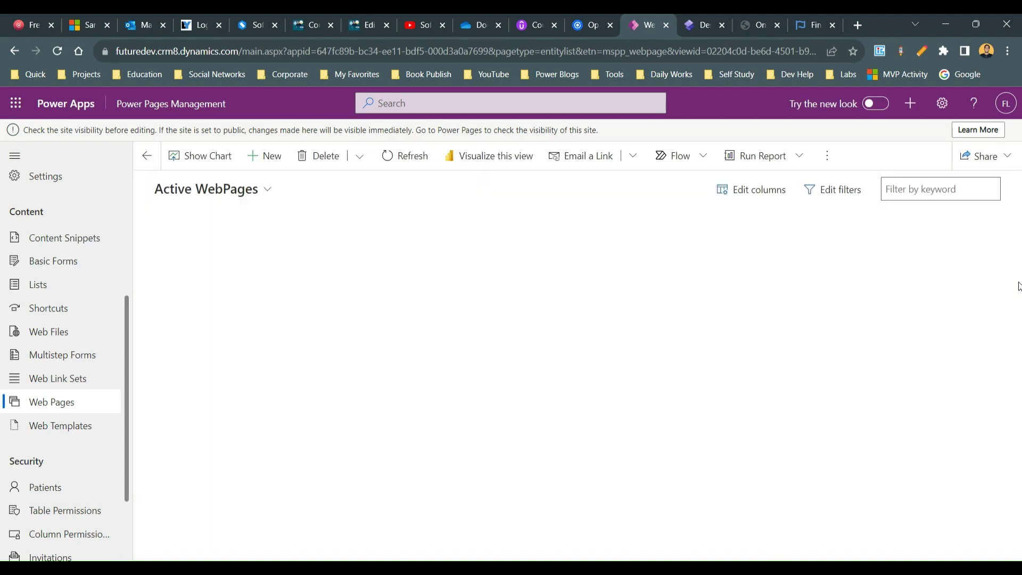
pyautogui.moveTo(1018, 286); pyautogui.dragTo(1019, 354)
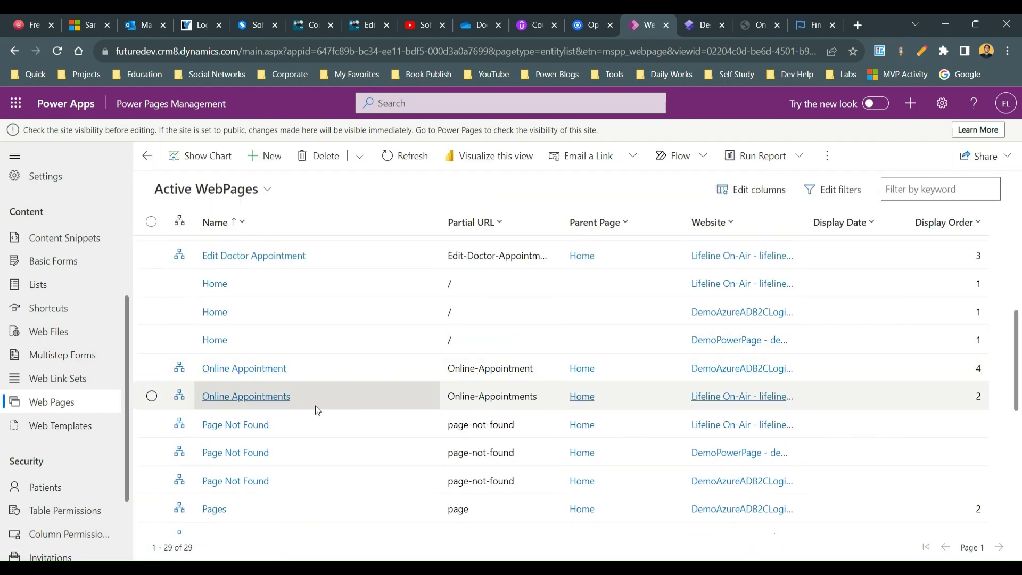
pyautogui.click(218, 370)
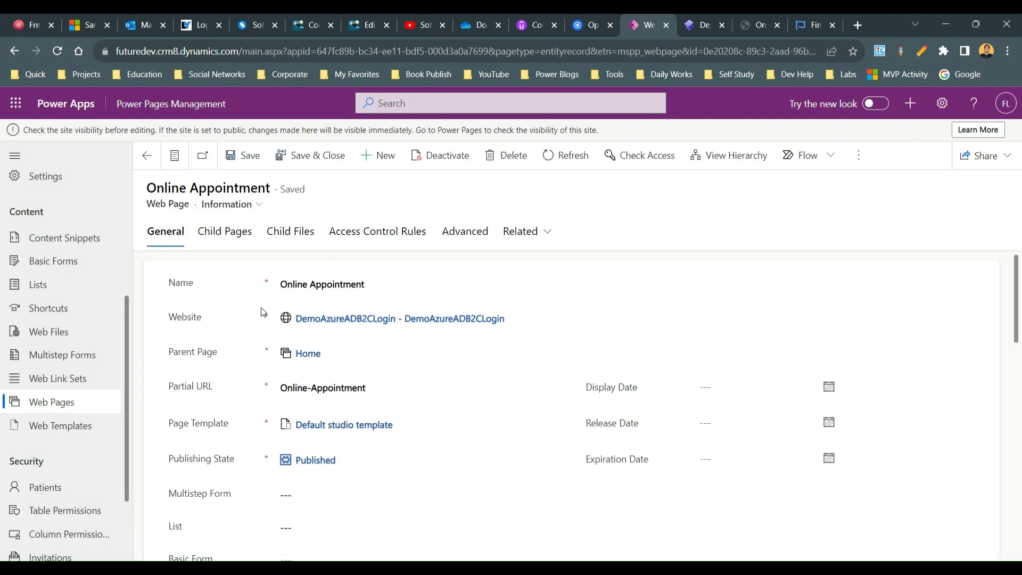
pyautogui.click(258, 206)
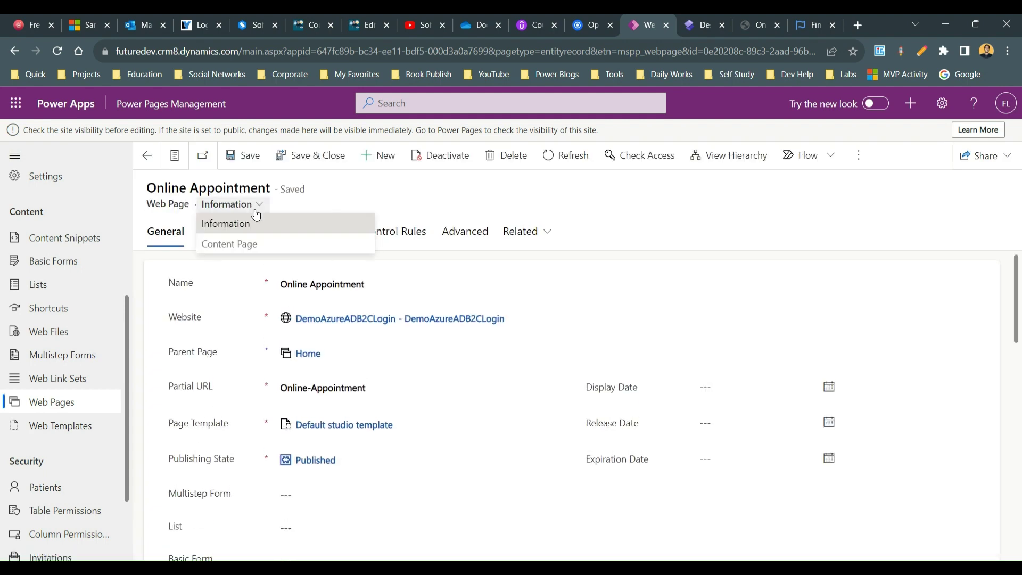
pyautogui.click(245, 242)
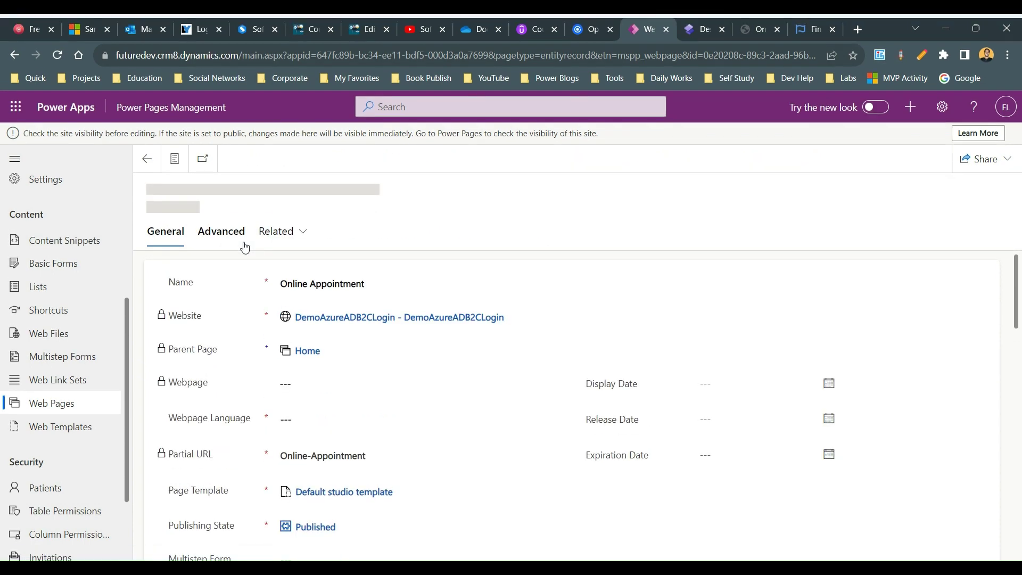
pyautogui.click(230, 235)
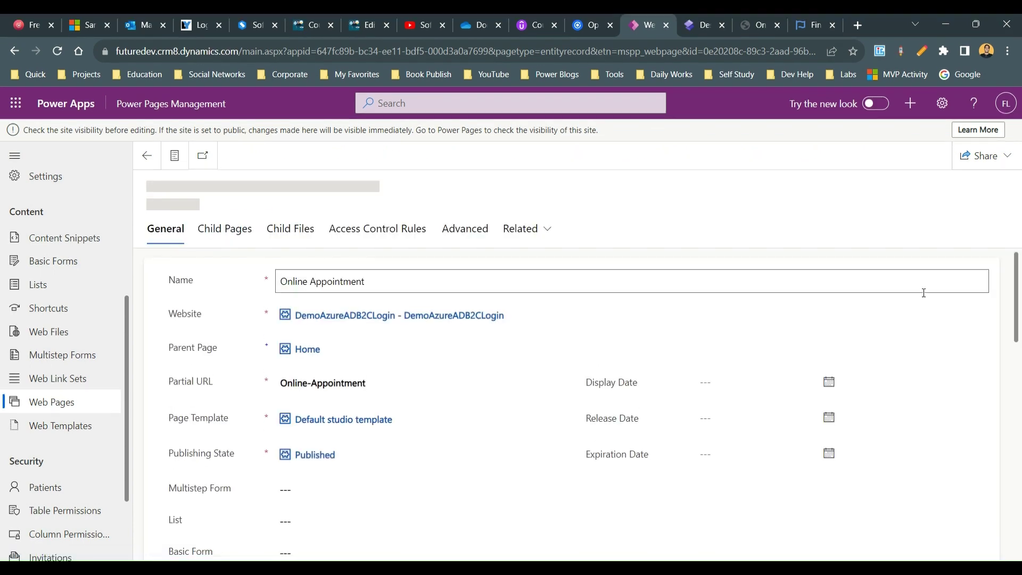
# - Open the localized English Online Appointment content page and show its Advanced tab
pyautogui.moveTo(1019, 303); pyautogui.dragTo(1020, 378)
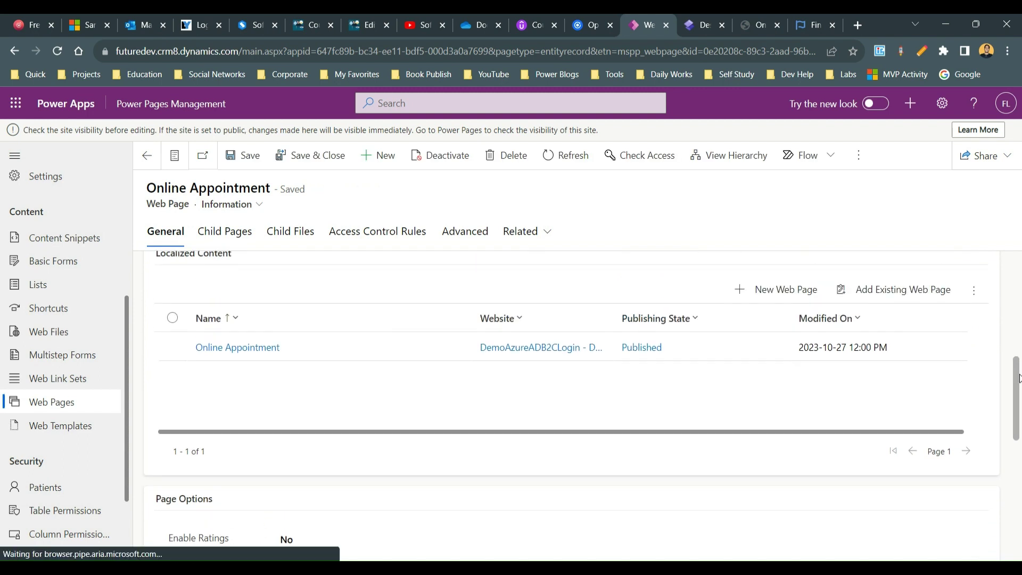
pyautogui.click(264, 347)
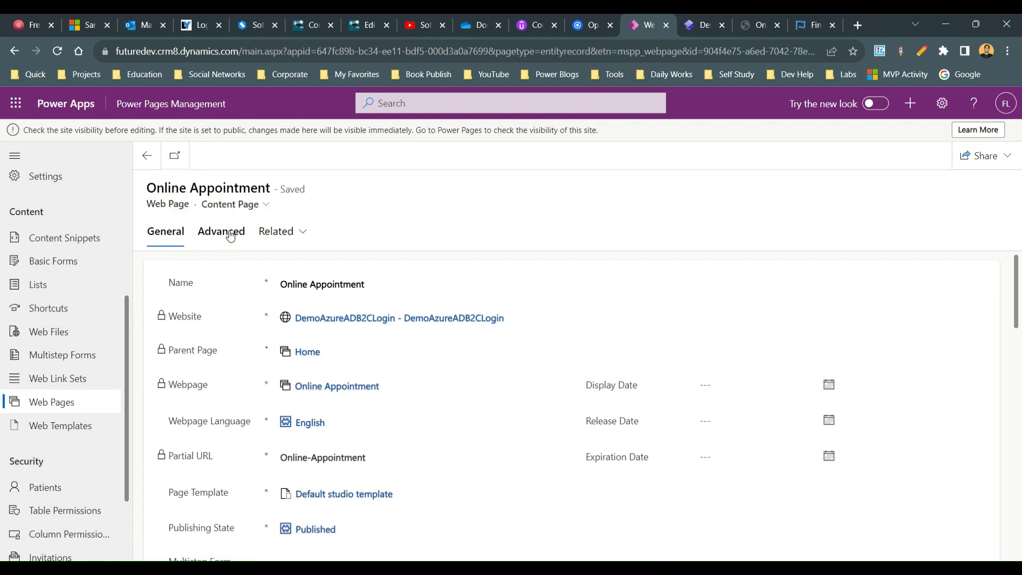
pyautogui.click(231, 237)
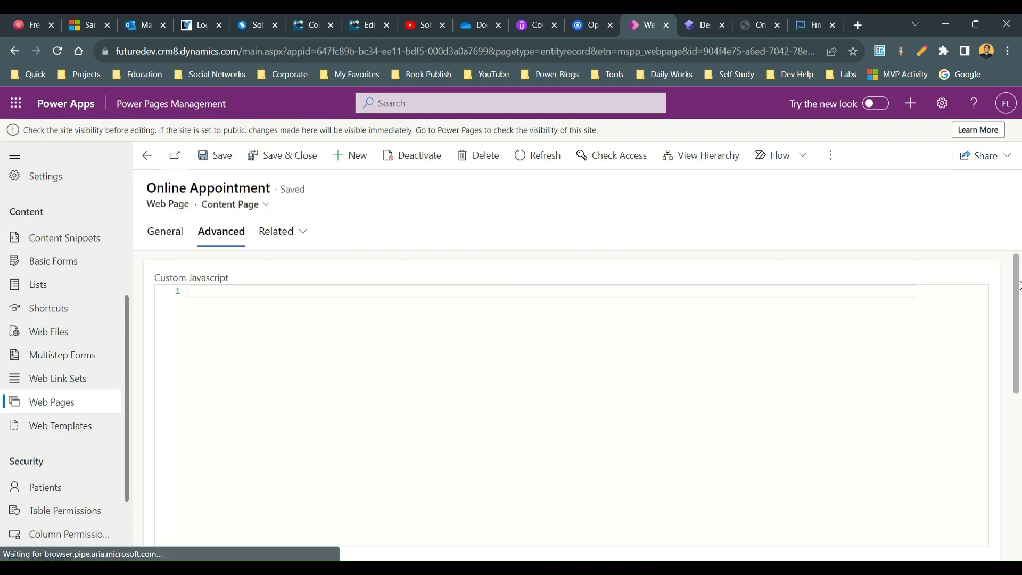
# - Scroll down to the Online Appointment page's empty Custom CSS field and click into line 1
pyautogui.scroll(-5, 1013, 296)
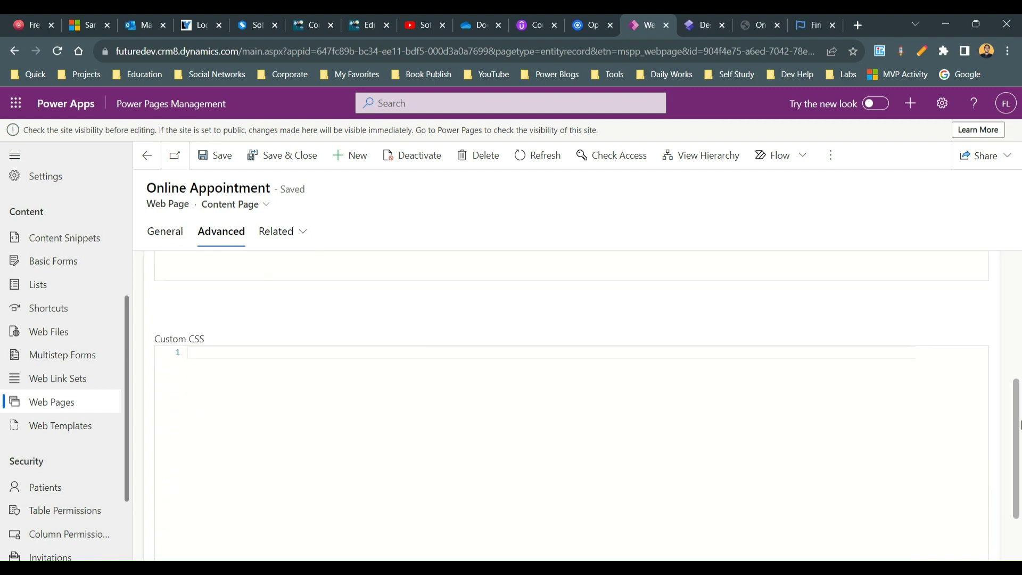
pyautogui.moveTo(169, 339); pyautogui.dragTo(208, 343)
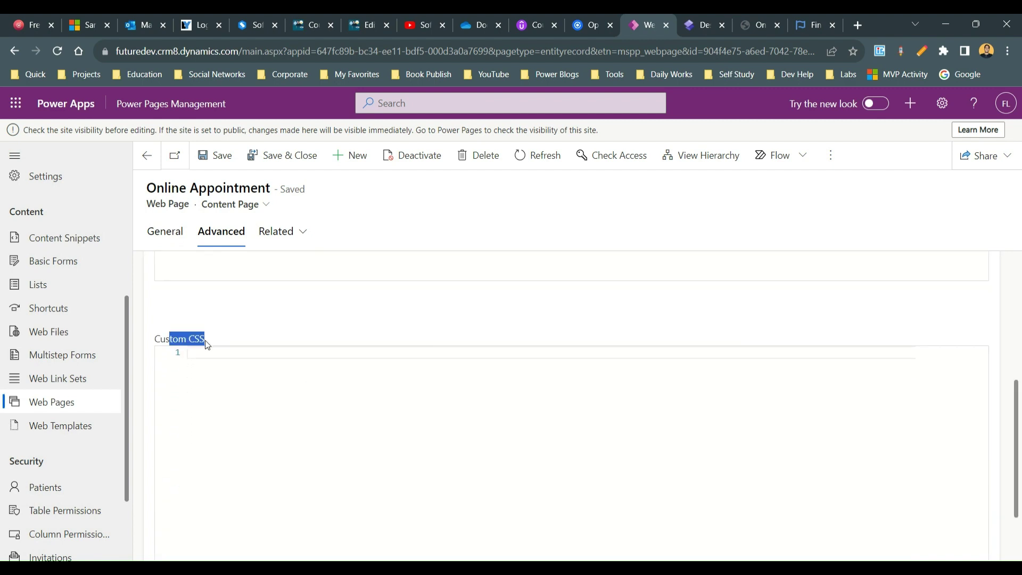
pyautogui.click(232, 352)
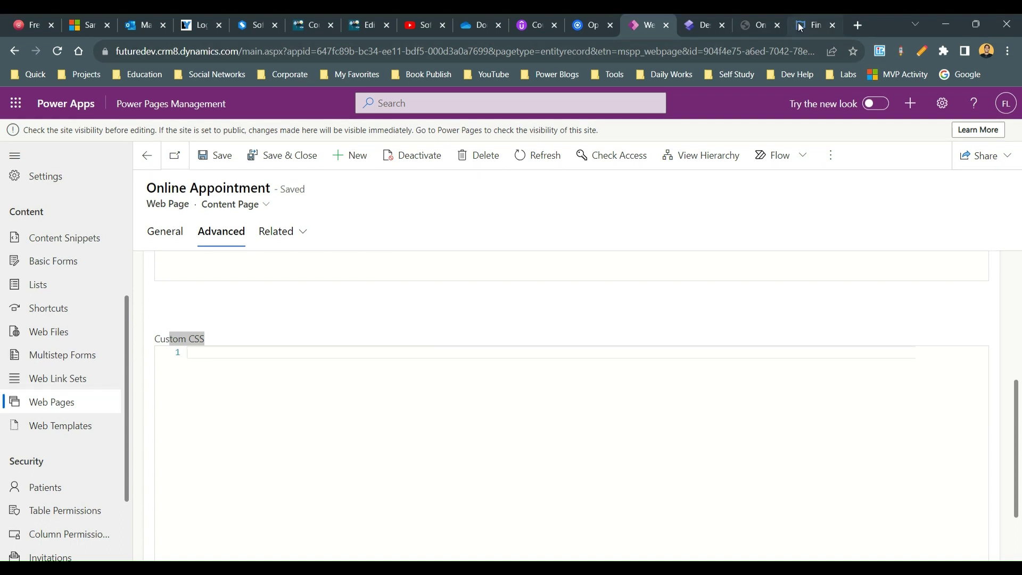
# - Inspect the Test row's Edit/Delete/View dropdown in DevTools to find its ul.dropdown-menu structure
pyautogui.click(756, 25)
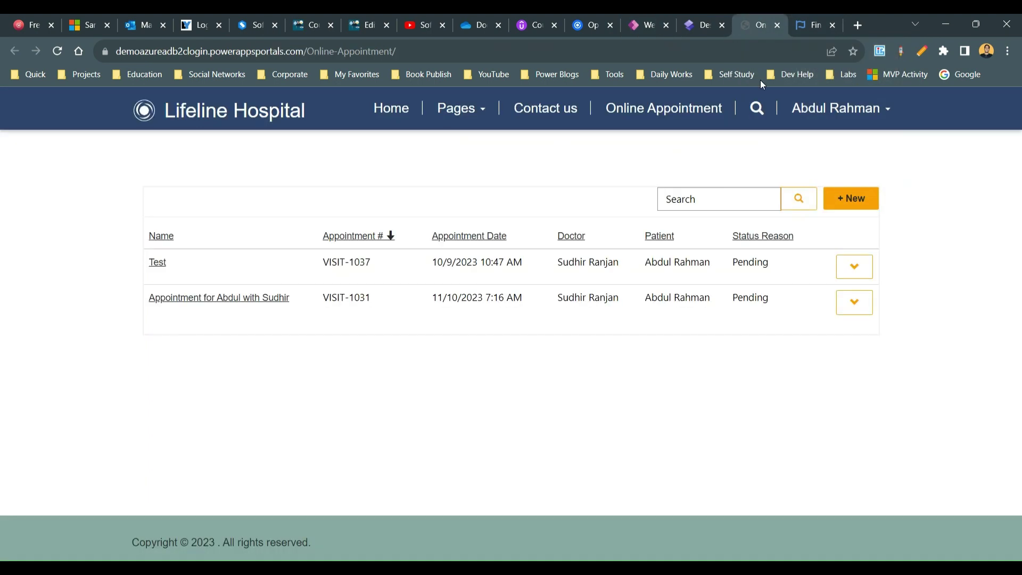
pyautogui.click(849, 274)
pyautogui.rightClick(852, 293)
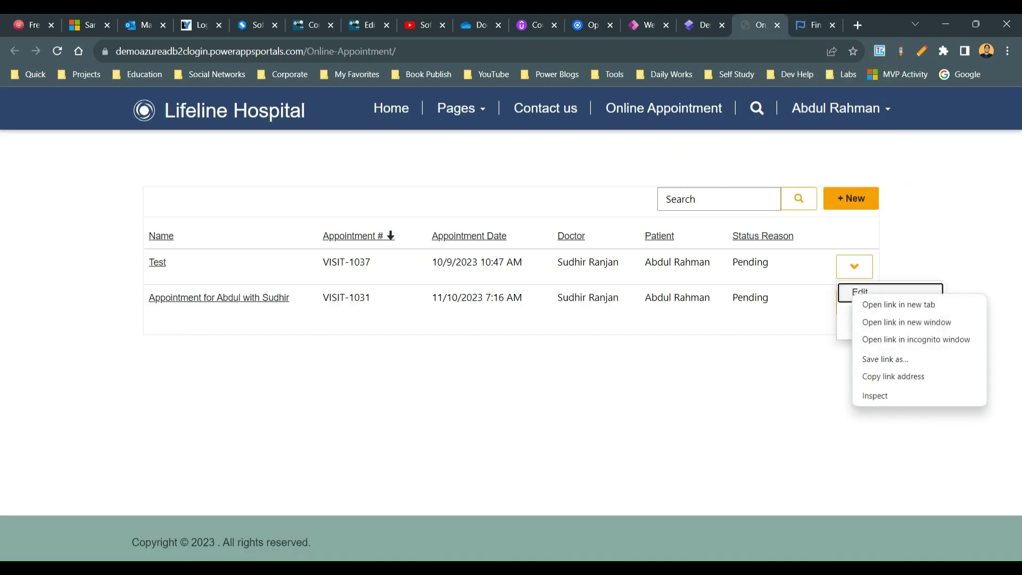
pyautogui.click(884, 394)
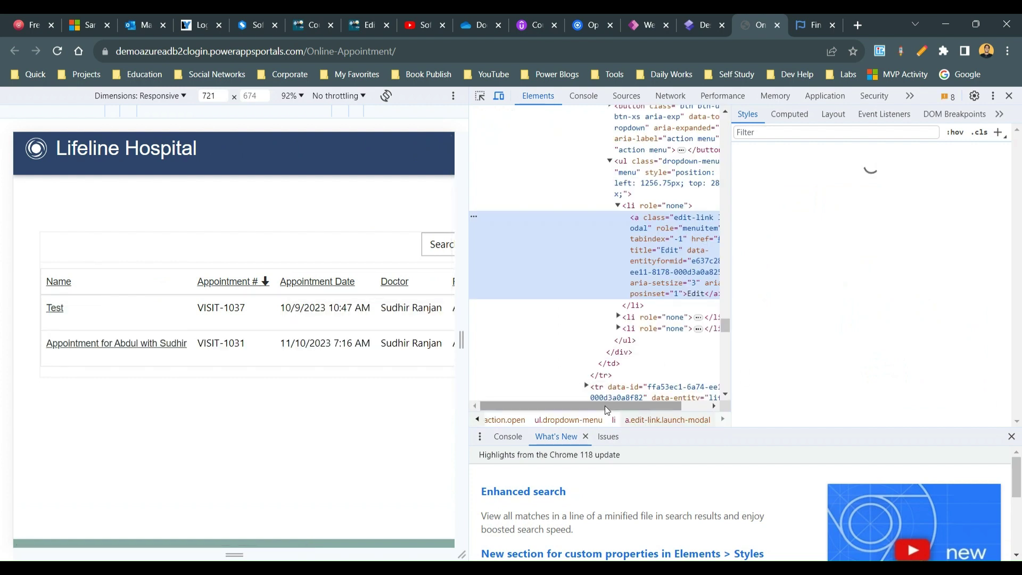
pyautogui.moveTo(604, 406); pyautogui.dragTo(652, 406)
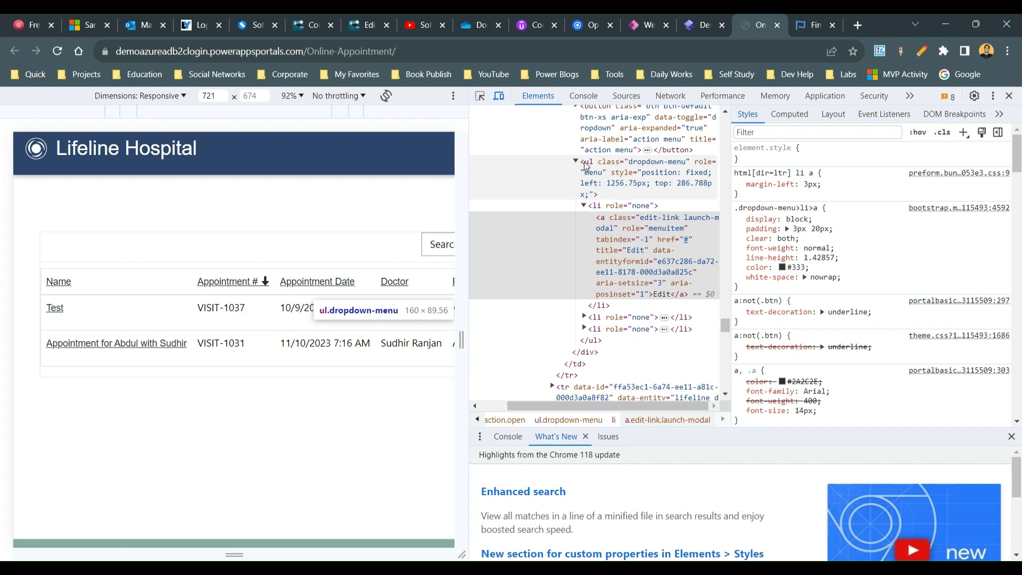
pyautogui.click(636, 164)
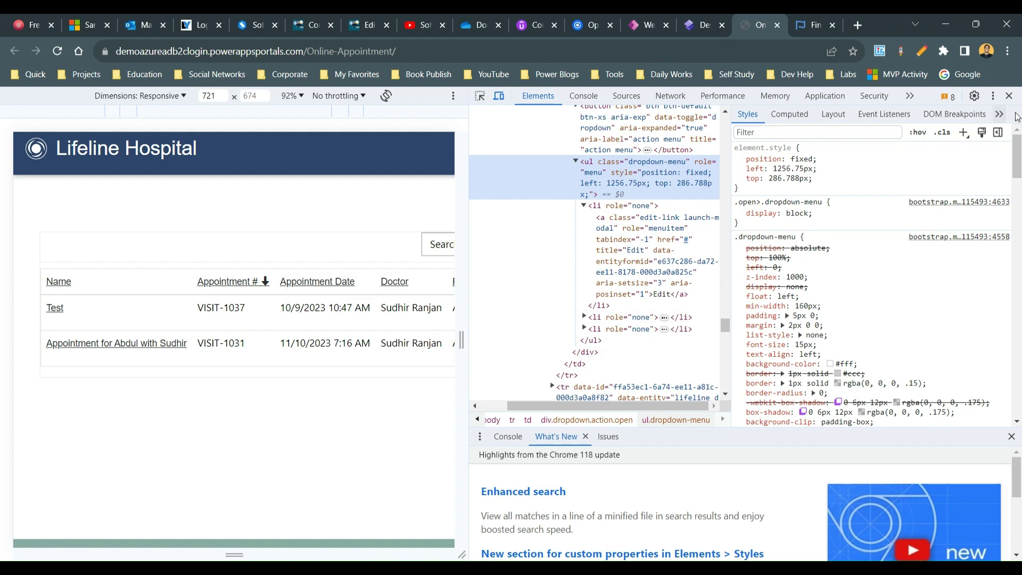
pyautogui.click(1008, 96)
# - Save the Online Appointment web page with Custom CSS showing row action links inline with 18px icons
pyautogui.click(704, 21)
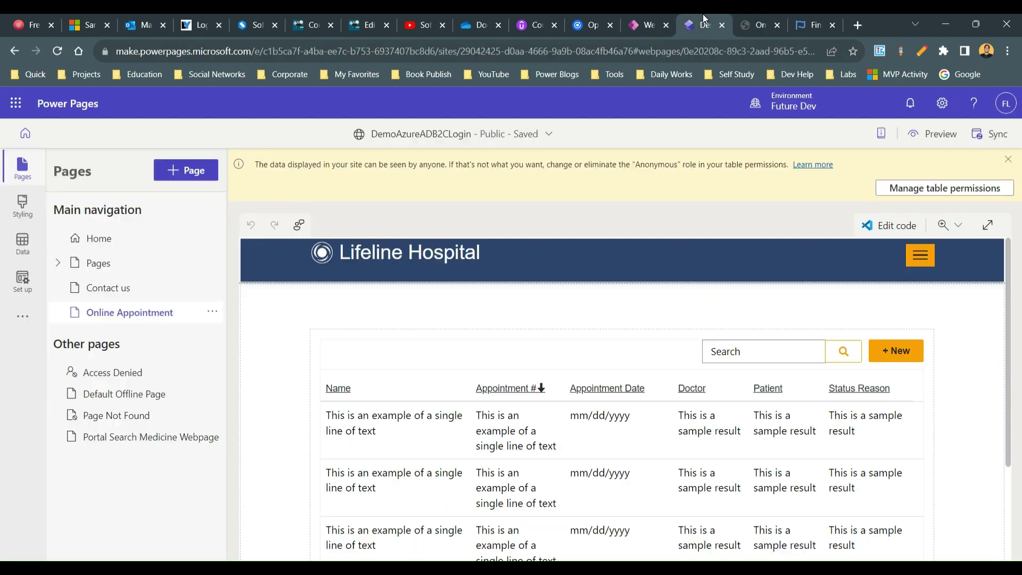
pyautogui.click(654, 16)
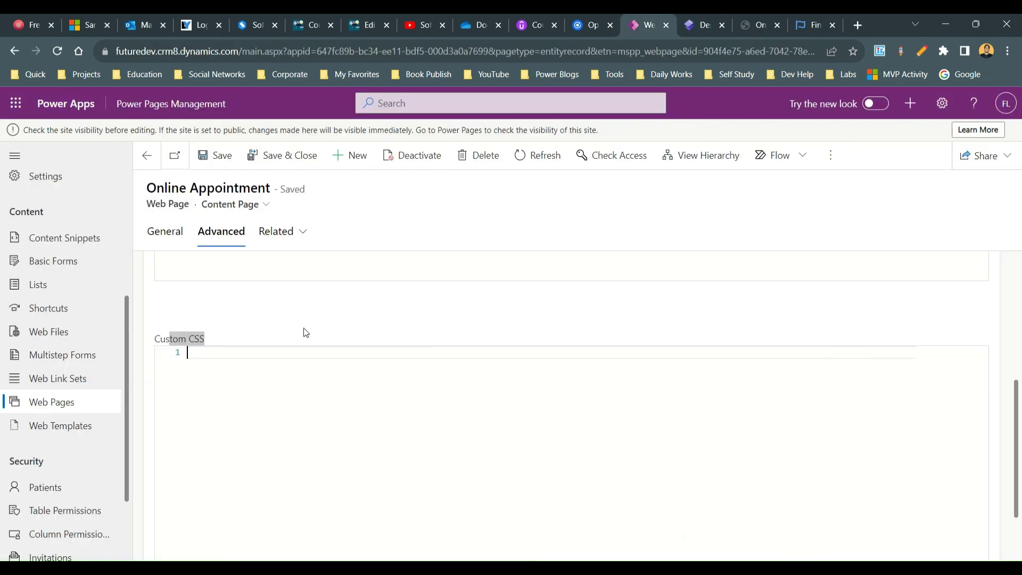
pyautogui.click(227, 155)
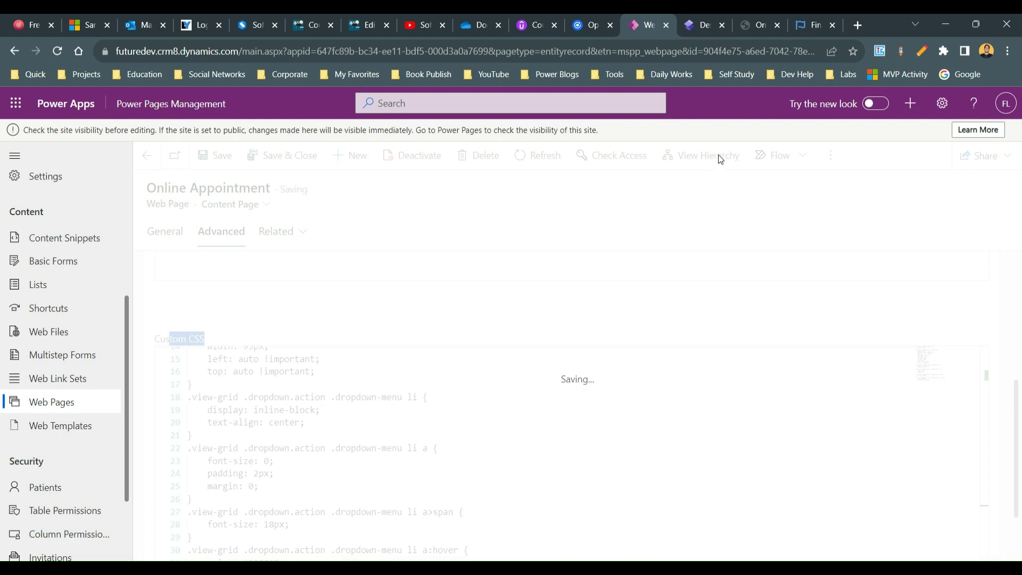
pyautogui.moveTo(705, 30)
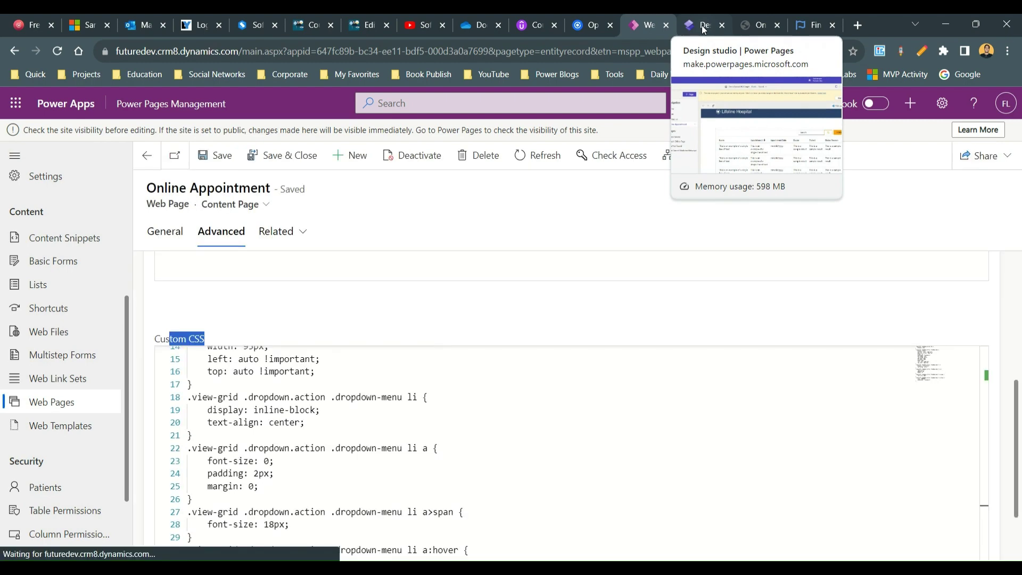
# - Sync the site configuration in the design studio and preview the Online Appointment page on desktop
pyautogui.click(703, 30)
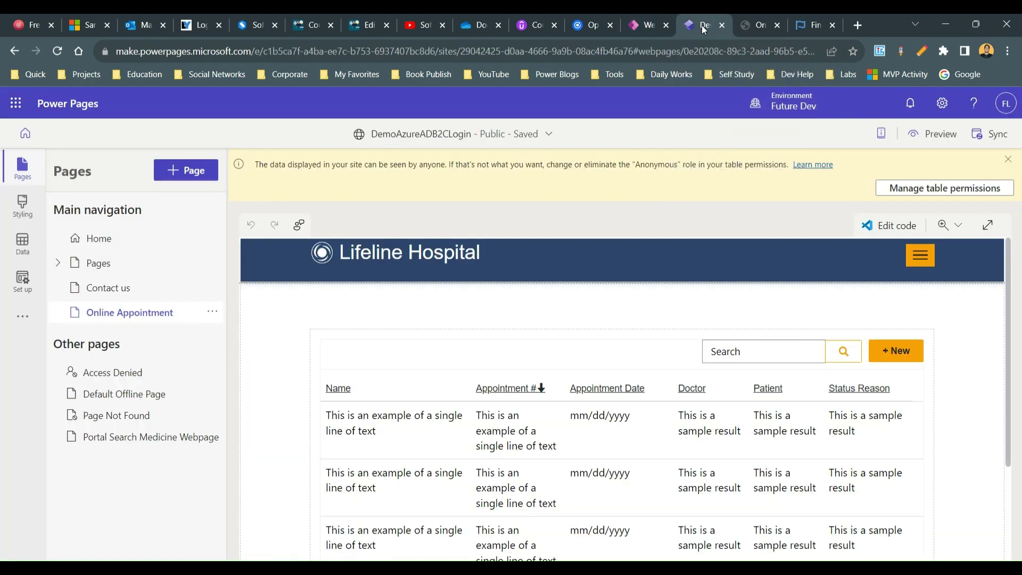
pyautogui.click(992, 129)
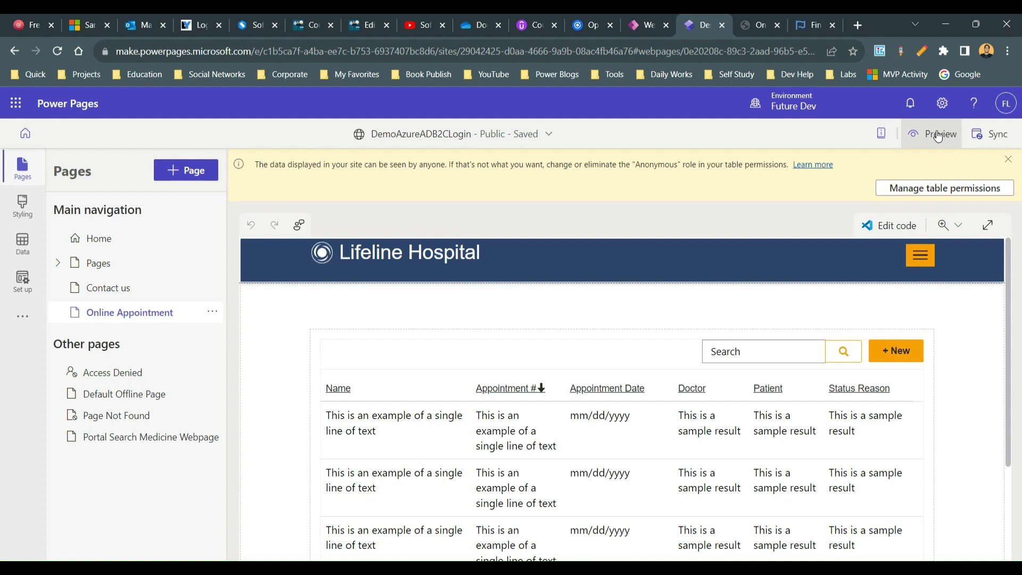
pyautogui.click(938, 137)
pyautogui.click(891, 170)
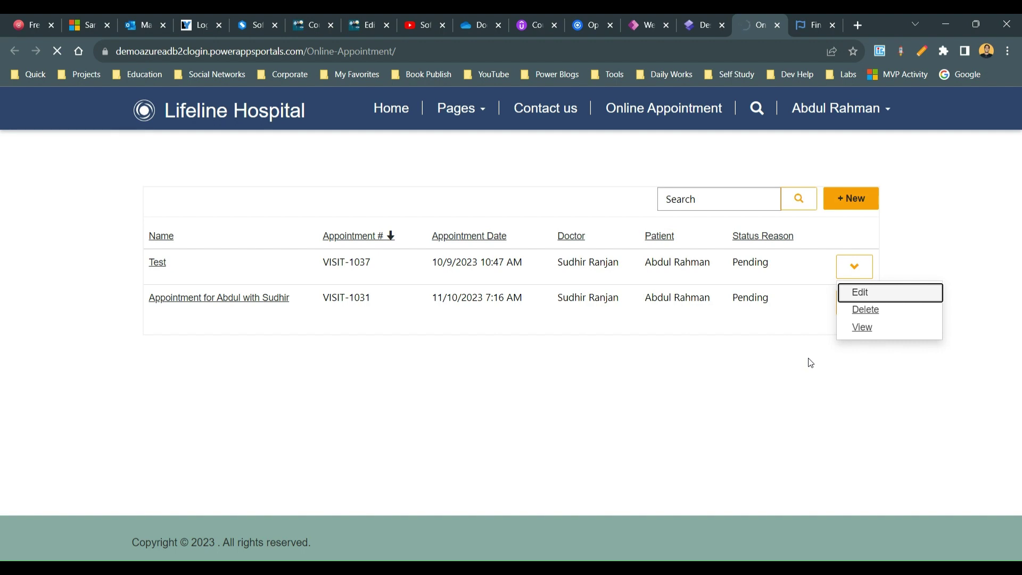
# - Find the pen-to-square icon in Font Awesome's 'edit' search results and open its details
pyautogui.click(809, 29)
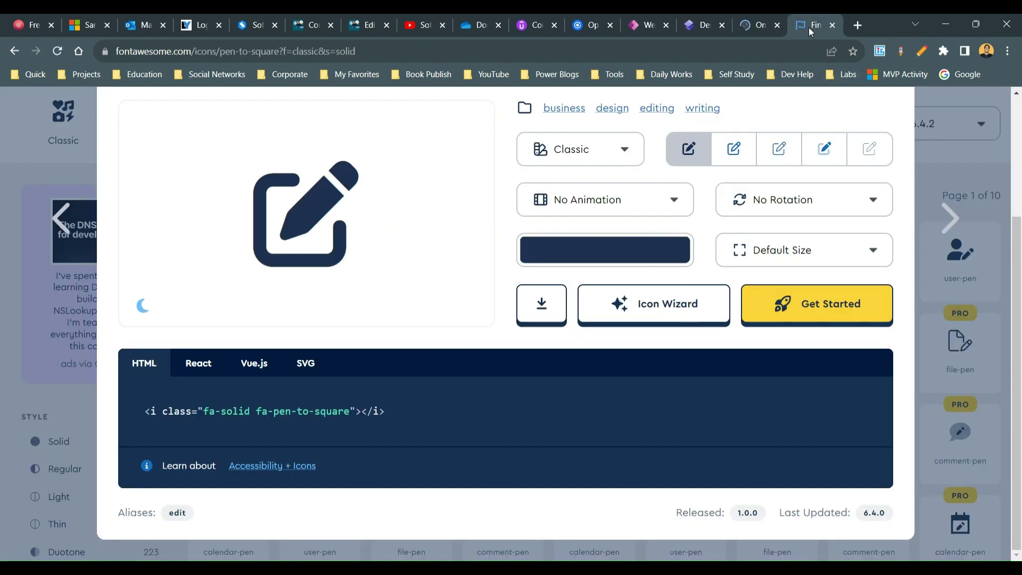
pyautogui.click(962, 145)
pyautogui.moveTo(1017, 170); pyautogui.dragTo(1020, 127)
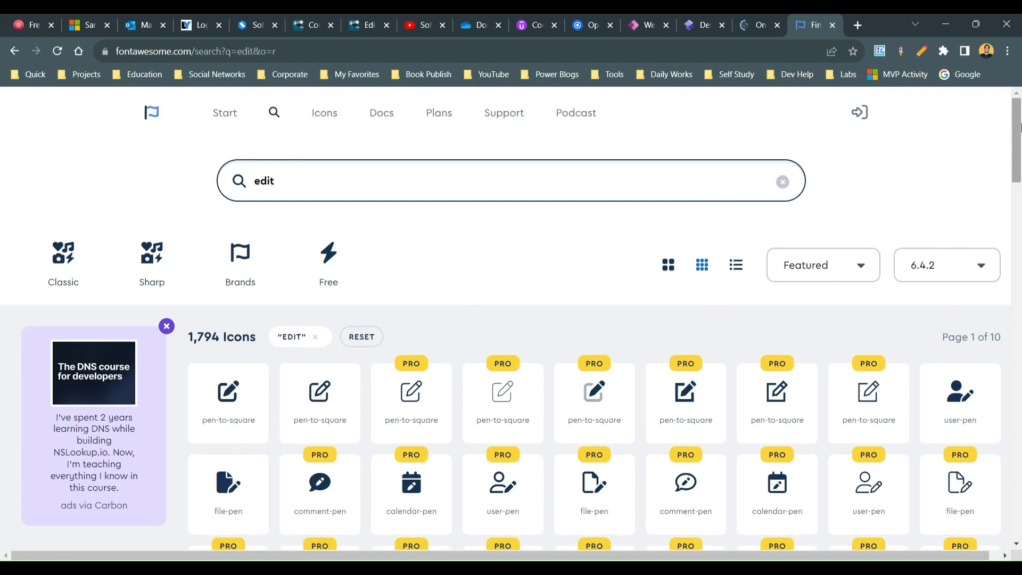
pyautogui.click(232, 407)
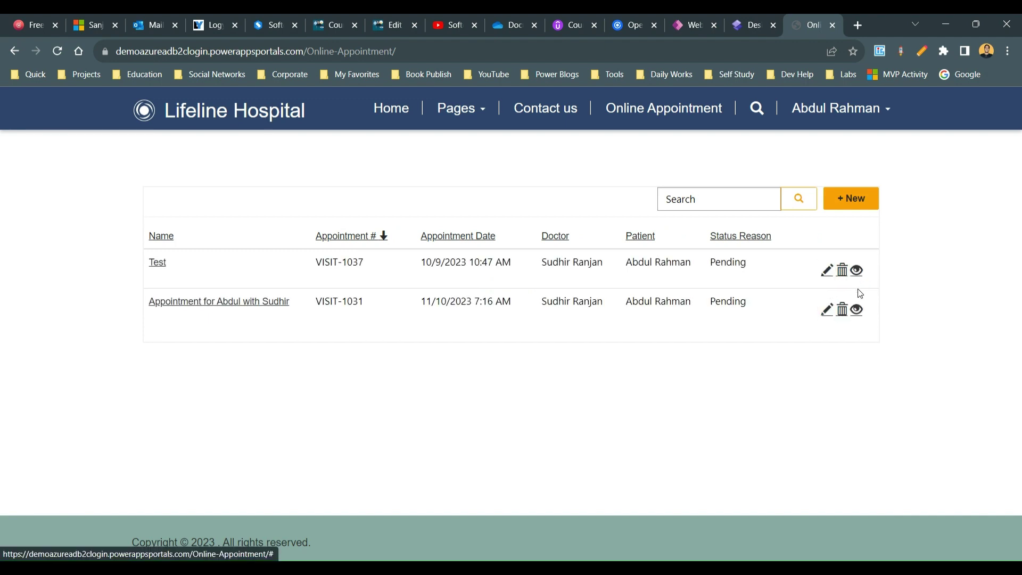
pyautogui.click(827, 273)
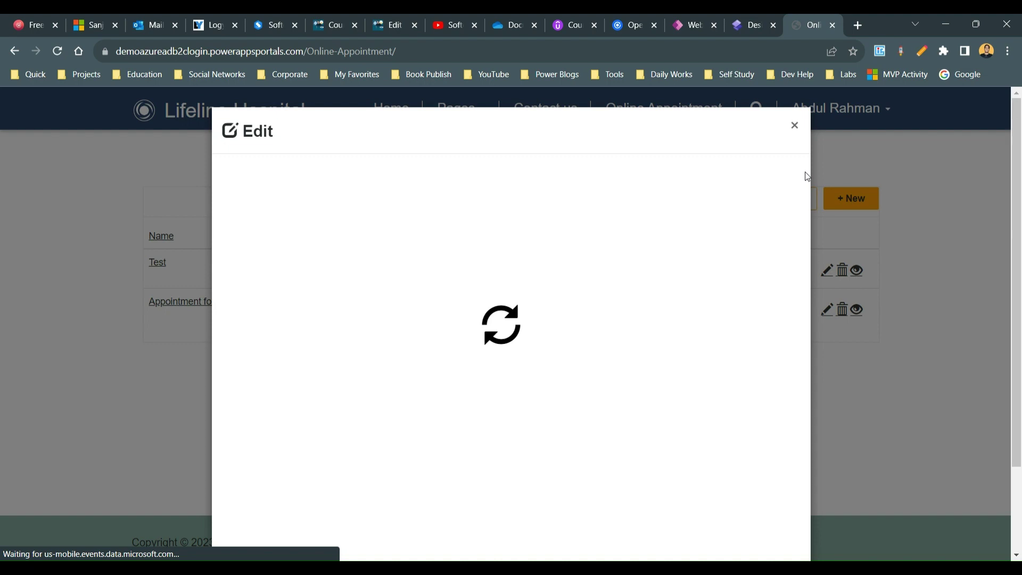
pyautogui.click(796, 131)
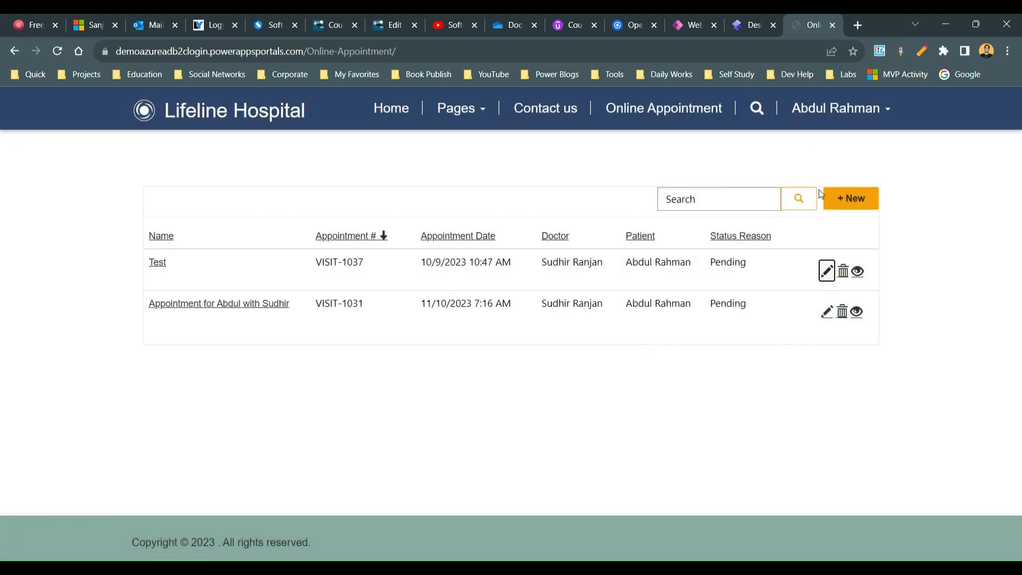
pyautogui.click(857, 271)
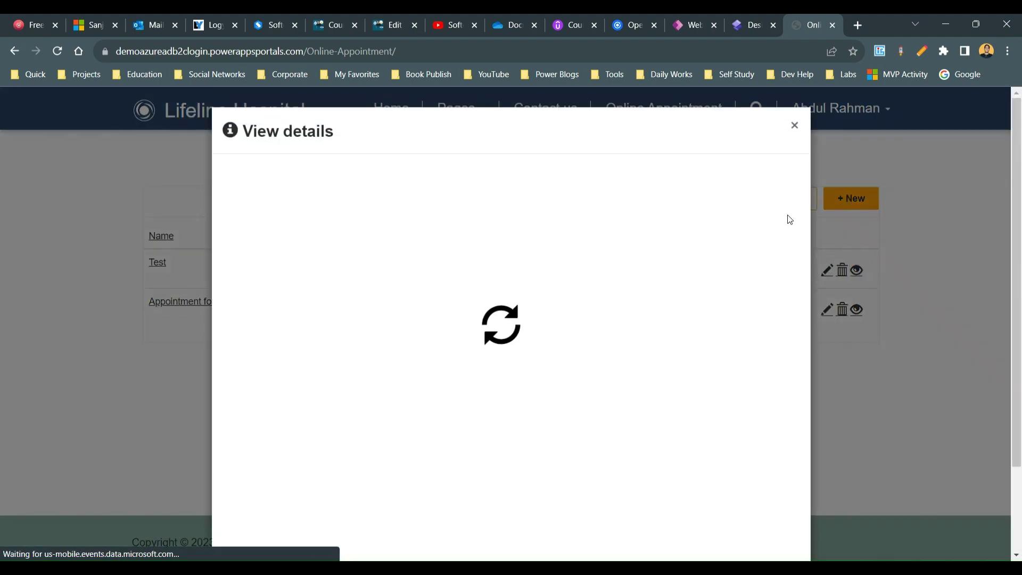
pyautogui.click(795, 128)
pyautogui.click(841, 272)
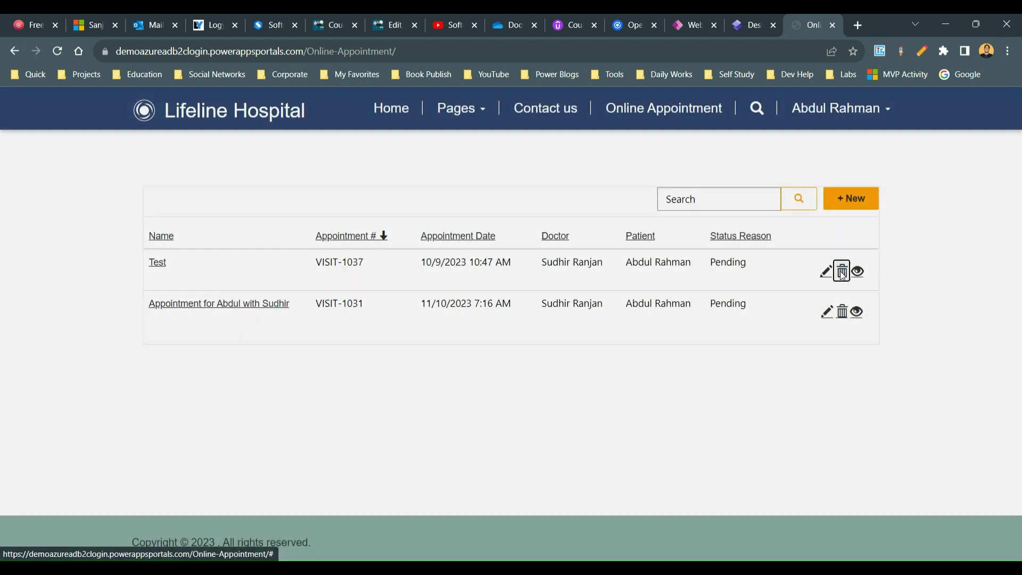
pyautogui.click(695, 126)
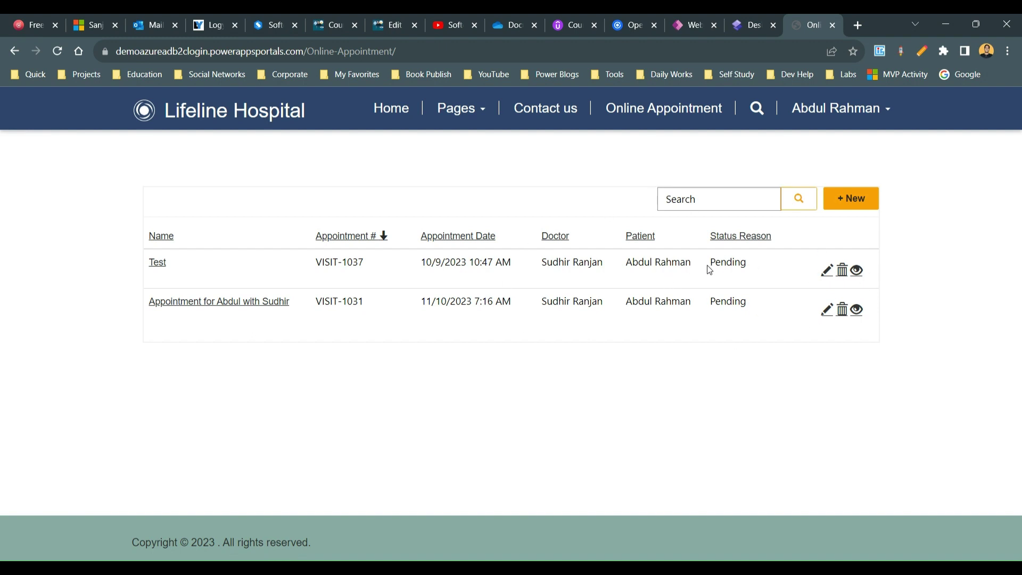
# - Review the inline action-menu rules on lines 16–31 of the Online Appointment page's Custom CSS
pyautogui.click(692, 25)
pyautogui.scroll(-2, 296, 362)
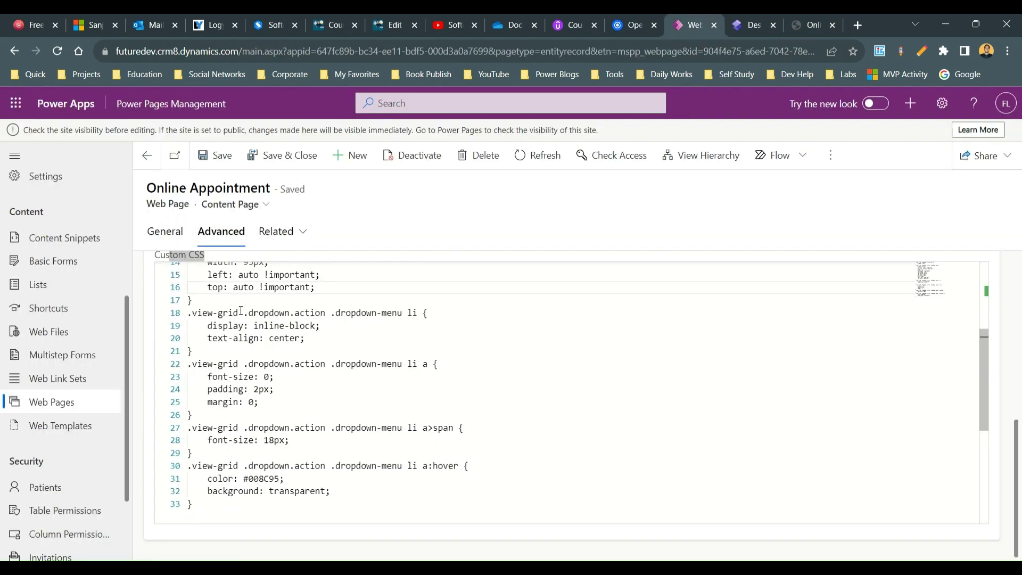
pyautogui.moveTo(234, 287); pyautogui.dragTo(361, 482)
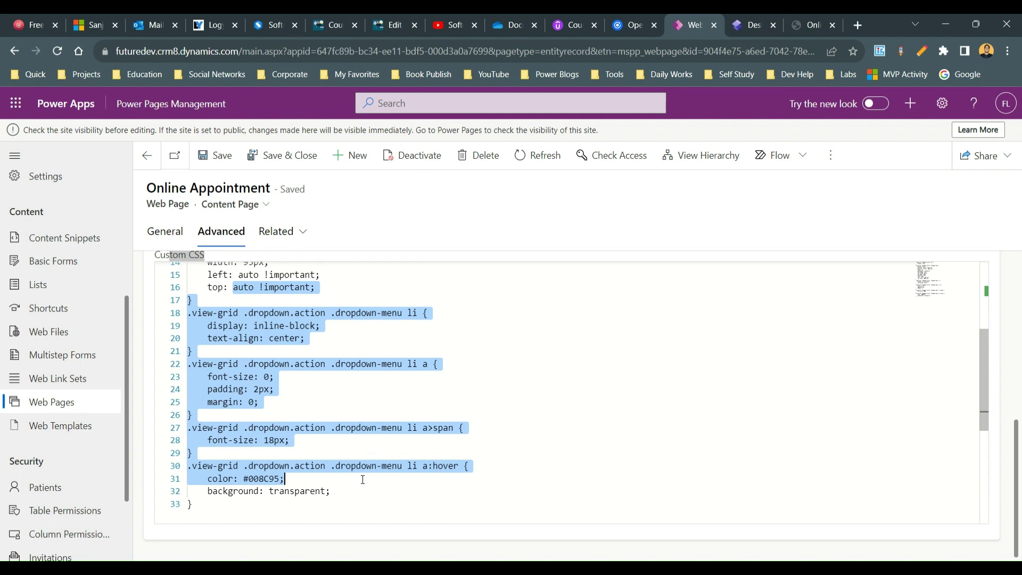
pyautogui.click(534, 409)
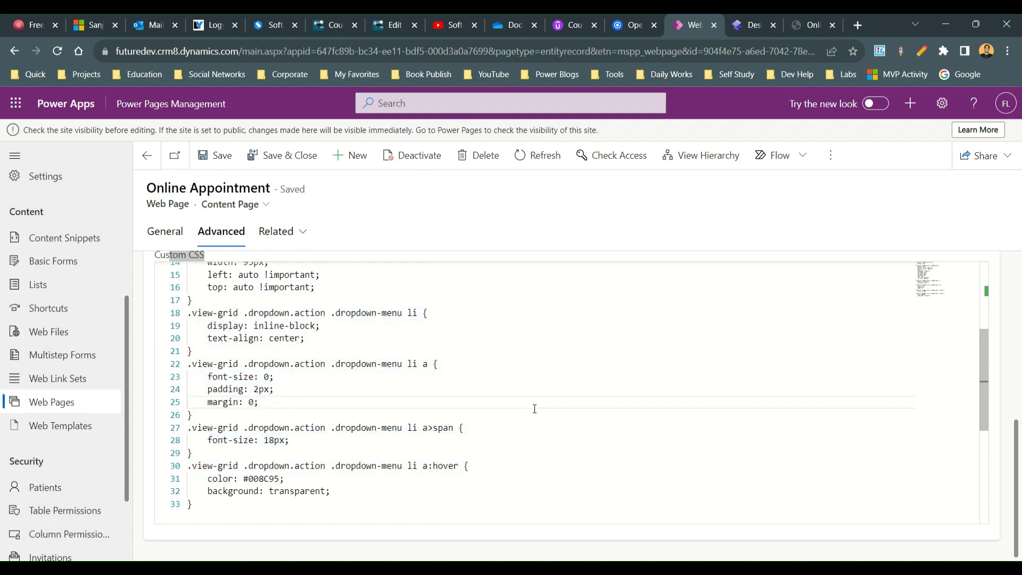